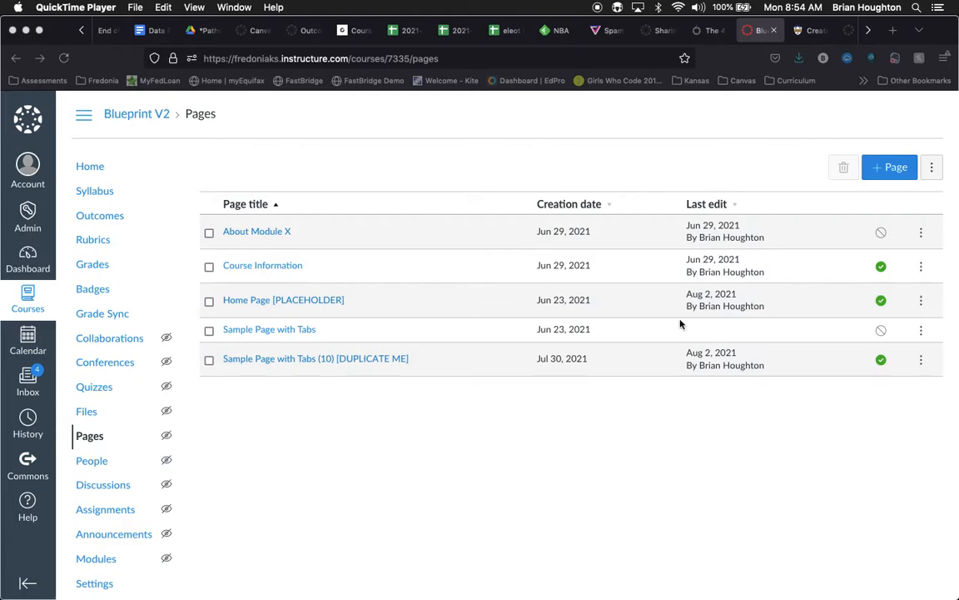
# Step: Duplicate the page "Sample Page with Tabs (10) [DUPLICATE ME]"
pyautogui.click(921, 360)
pyautogui.click(921, 360)
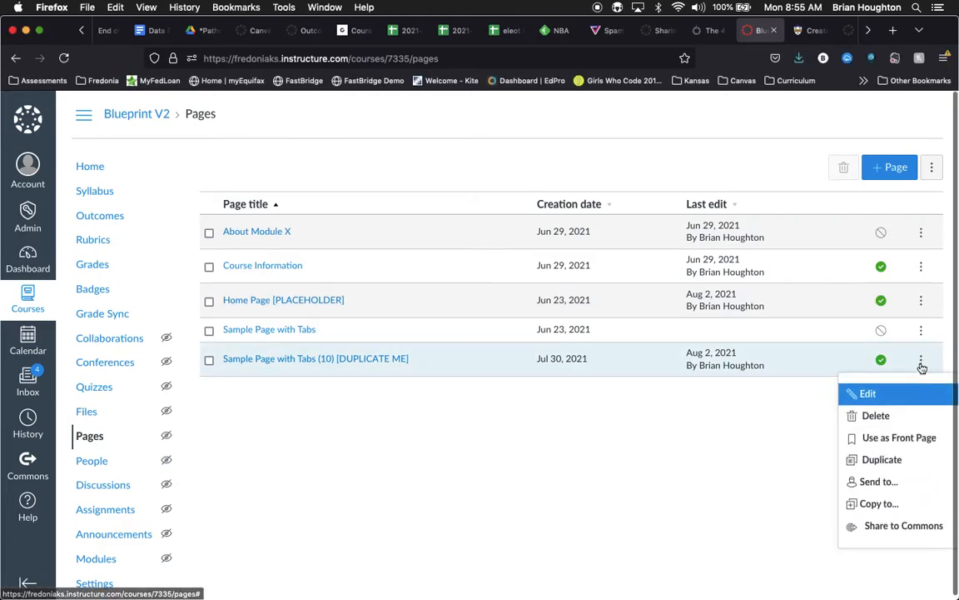
pyautogui.click(895, 459)
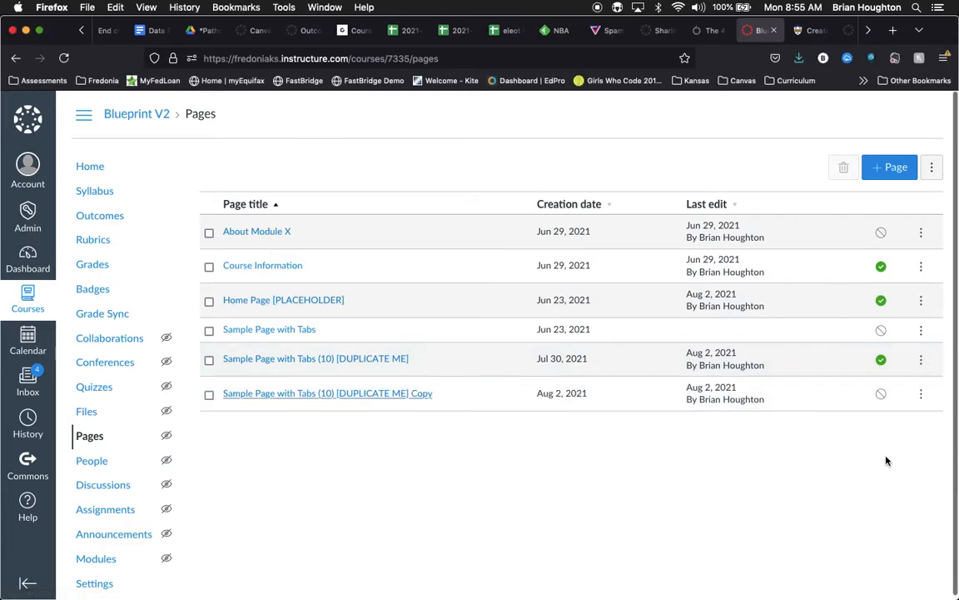
# Step: Rename the duplicated sample page as "Intro to the Hello World Application" and save the title
pyautogui.click(922, 395)
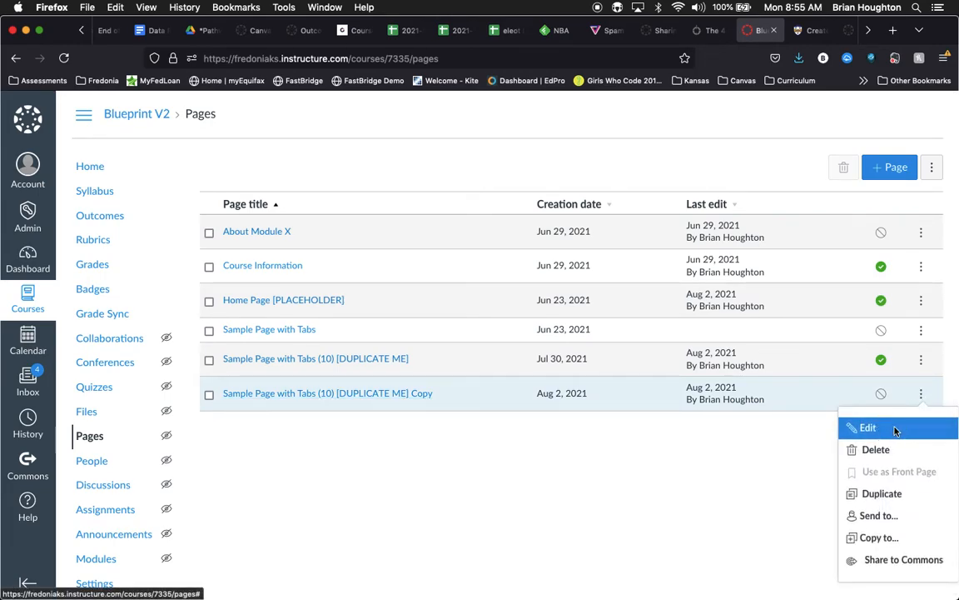
pyautogui.click(896, 429)
pyautogui.tripleClick(521, 336)
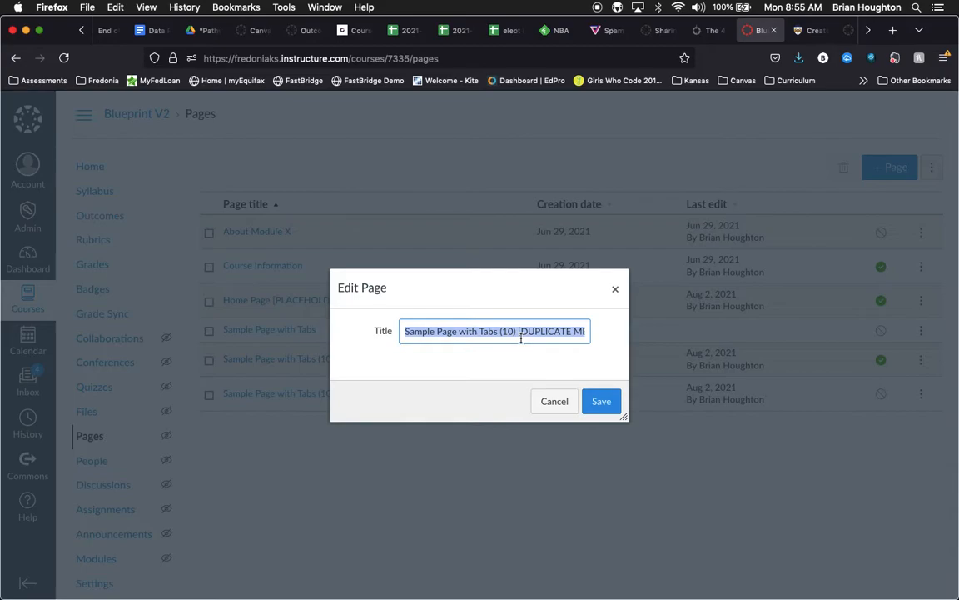
pyautogui.write('Intro to the')
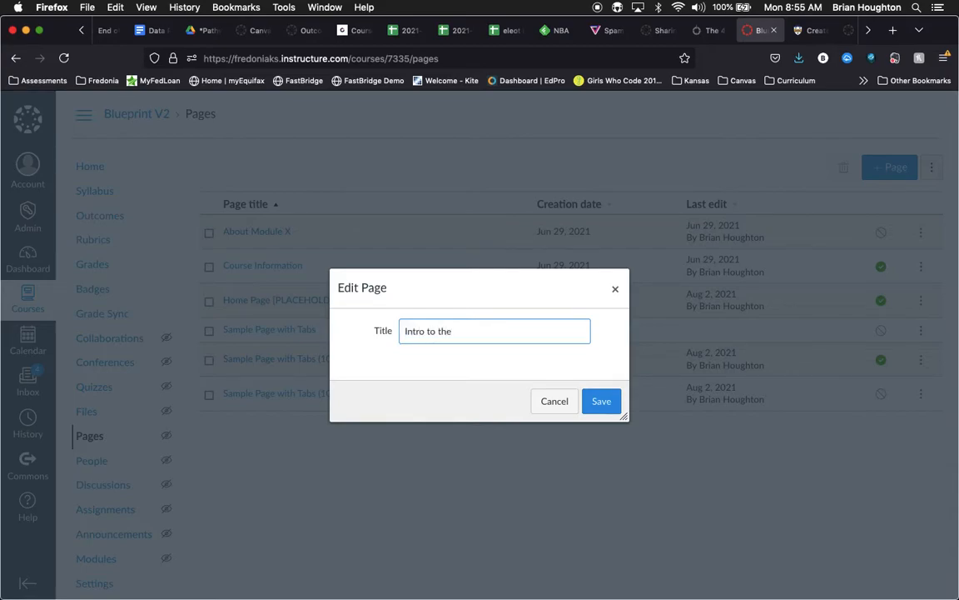
pyautogui.write(' Hello World Application')
pyautogui.click(600, 401)
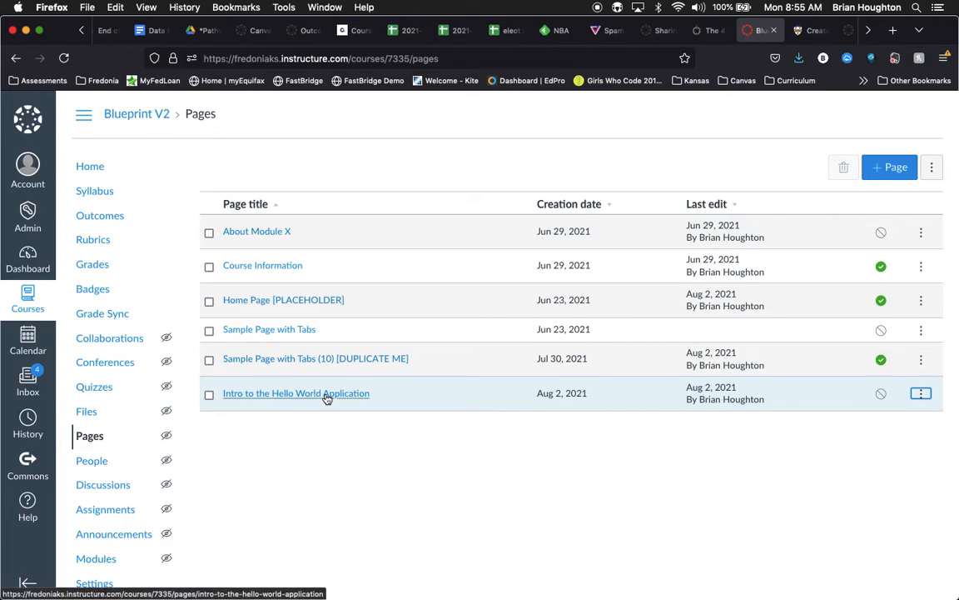
# Step: Add the "Intro to the Hello World Application" page, indented, to "Module #: Topic [sample]" and place it directly under Section One
pyautogui.click(81, 168)
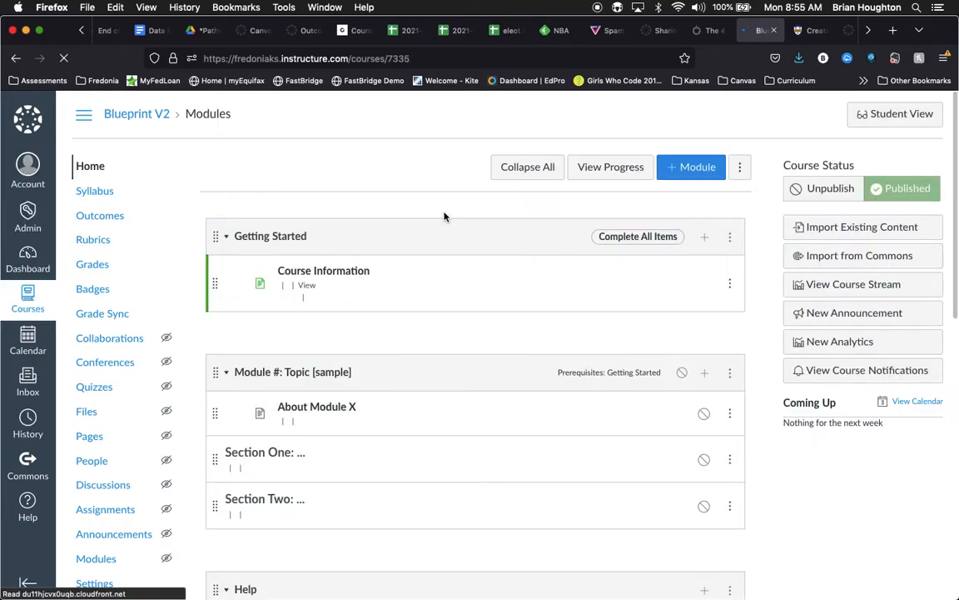
pyautogui.click(704, 364)
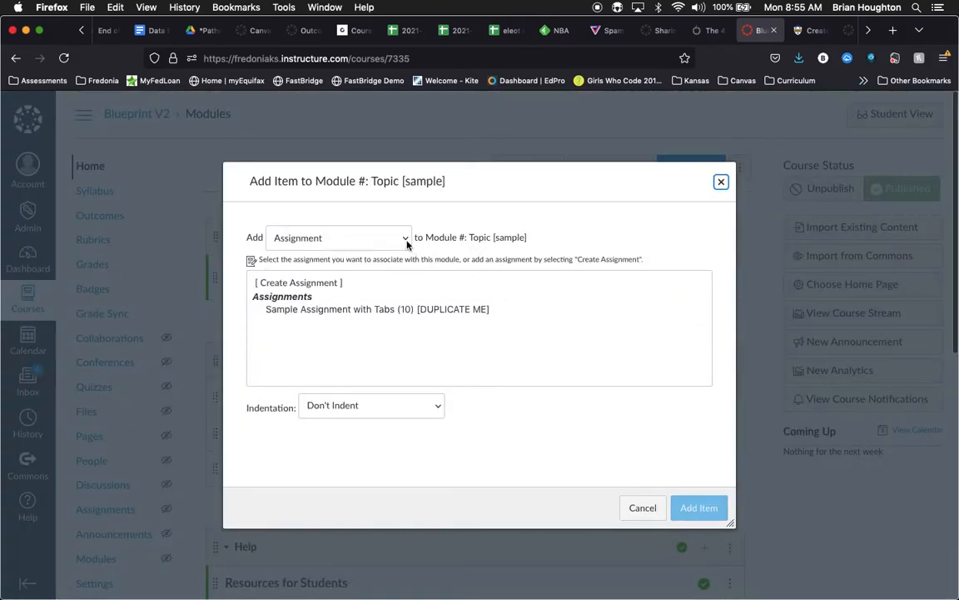
pyautogui.click(405, 239)
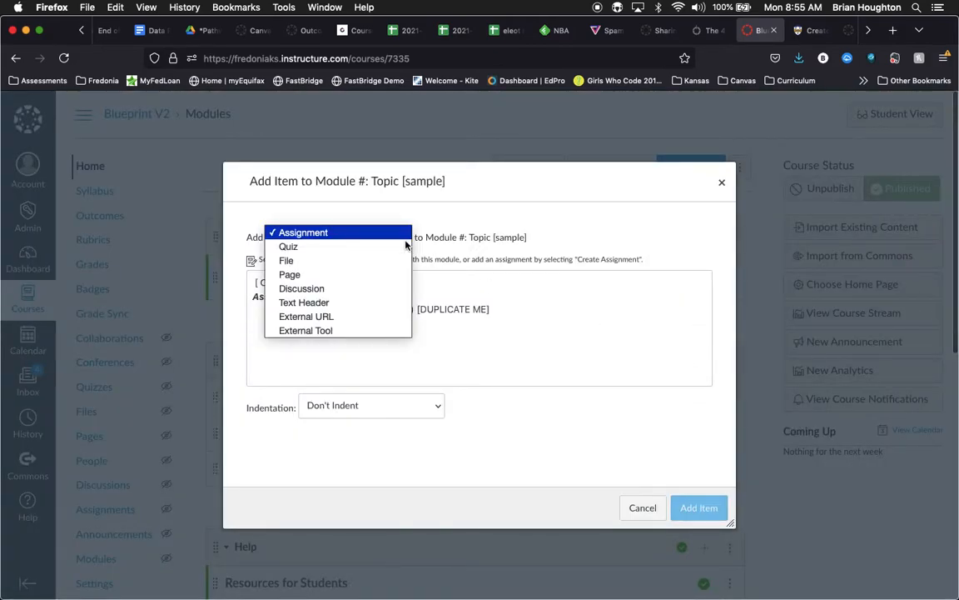
pyautogui.click(374, 276)
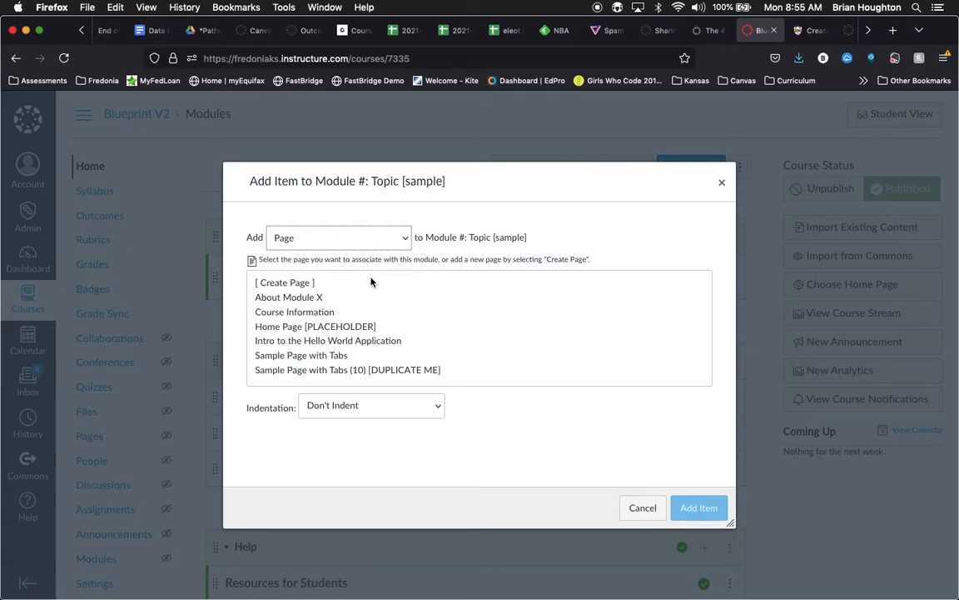
pyautogui.click(326, 339)
pyautogui.click(379, 405)
pyautogui.click(385, 442)
pyautogui.click(714, 514)
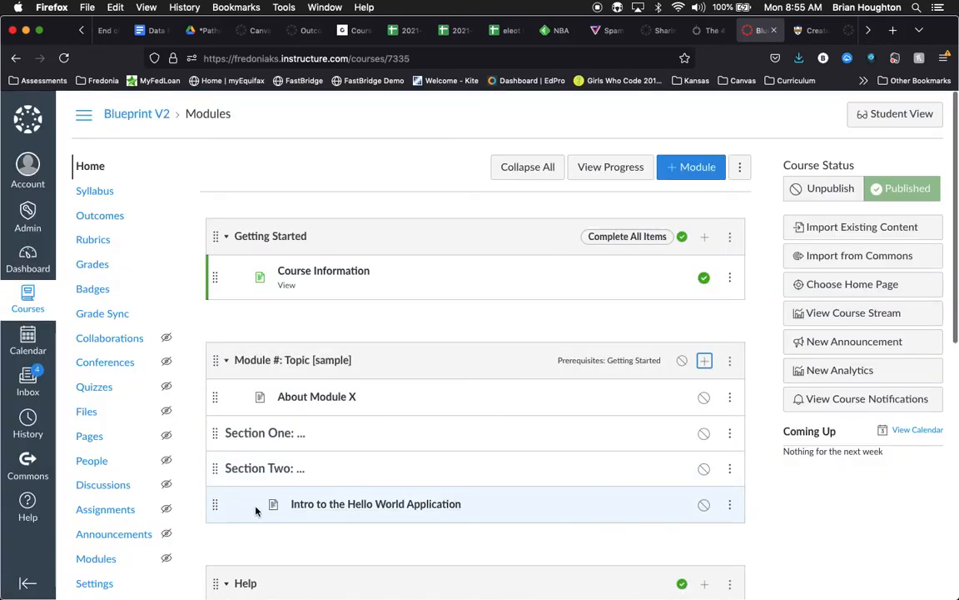
pyautogui.moveTo(209, 498); pyautogui.dragTo(211, 460)
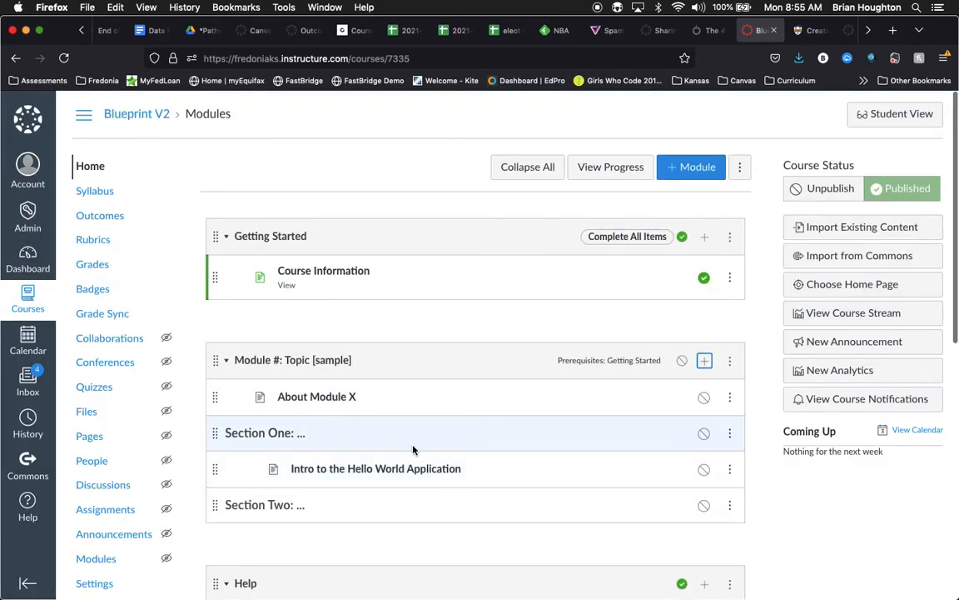
# Step: Open the "Intro to the Hello World Application" page and look through the content of its tabs
pyautogui.click(442, 469)
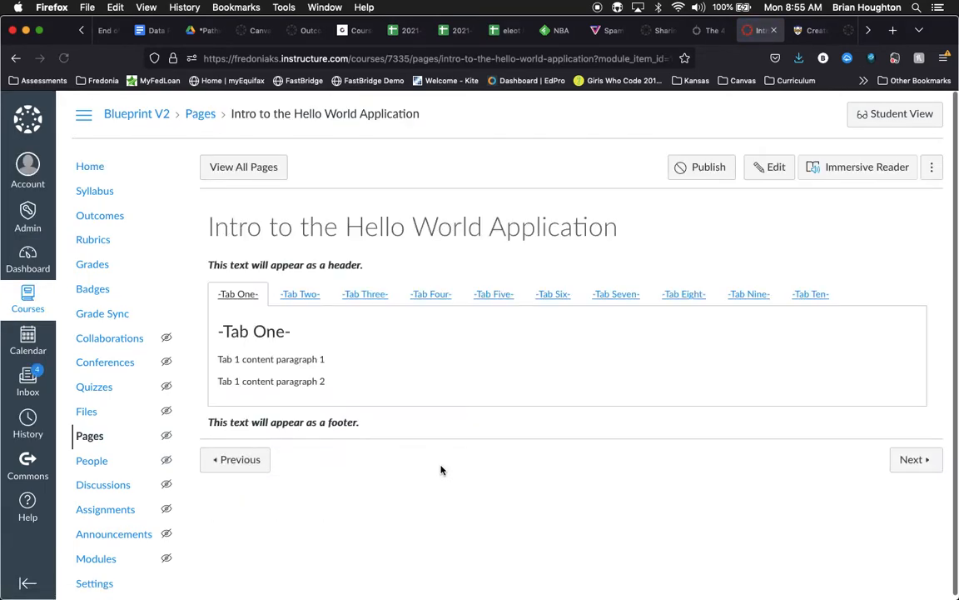
pyautogui.click(287, 298)
pyautogui.click(361, 295)
pyautogui.click(429, 295)
pyautogui.click(489, 294)
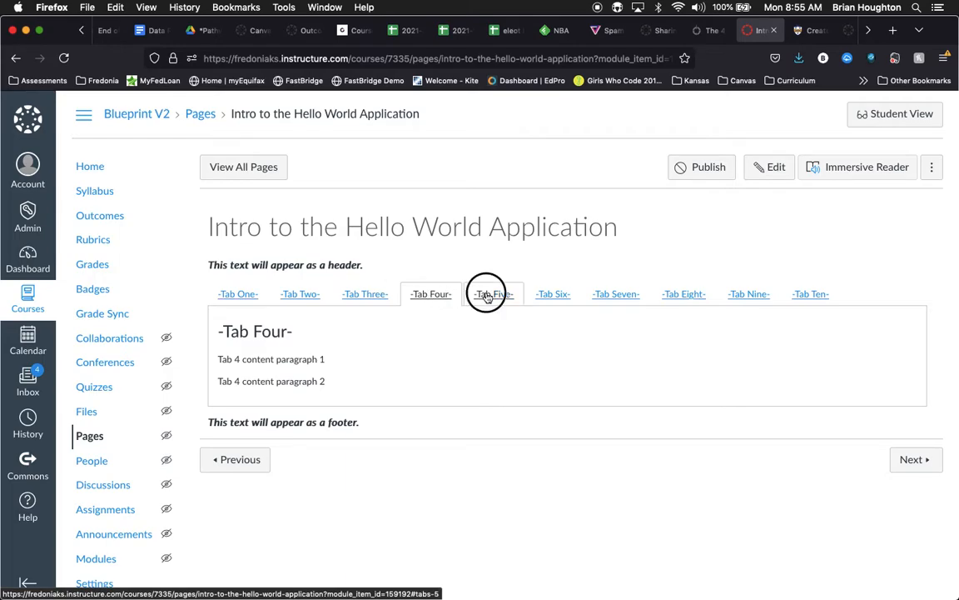
pyautogui.click(423, 292)
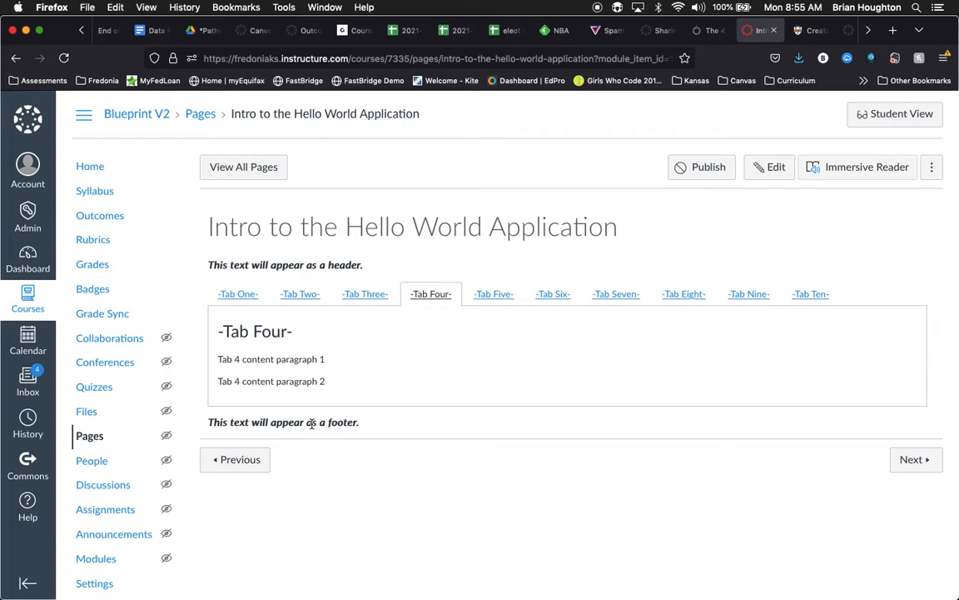
pyautogui.click(238, 294)
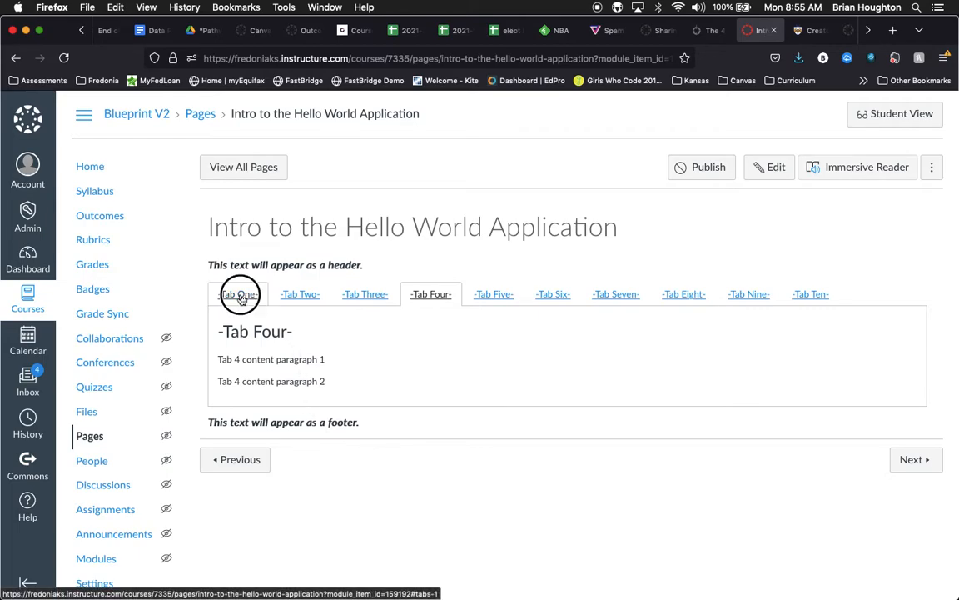
# Step: Edit the page and change the "-Tab One-" link in the tab list to -The Code of "Hello World"-
pyautogui.click(781, 168)
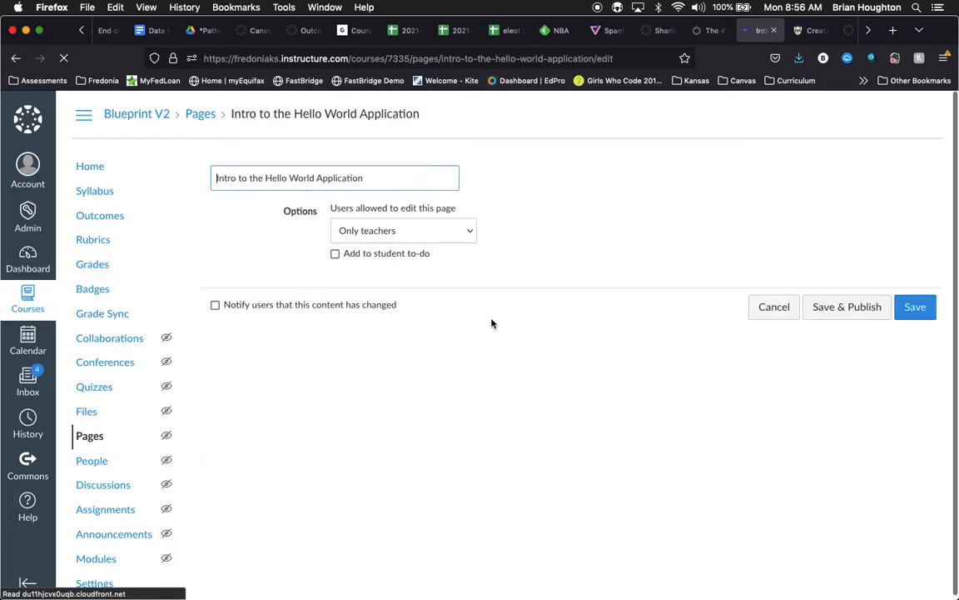
pyautogui.scroll(-10, 343, 363)
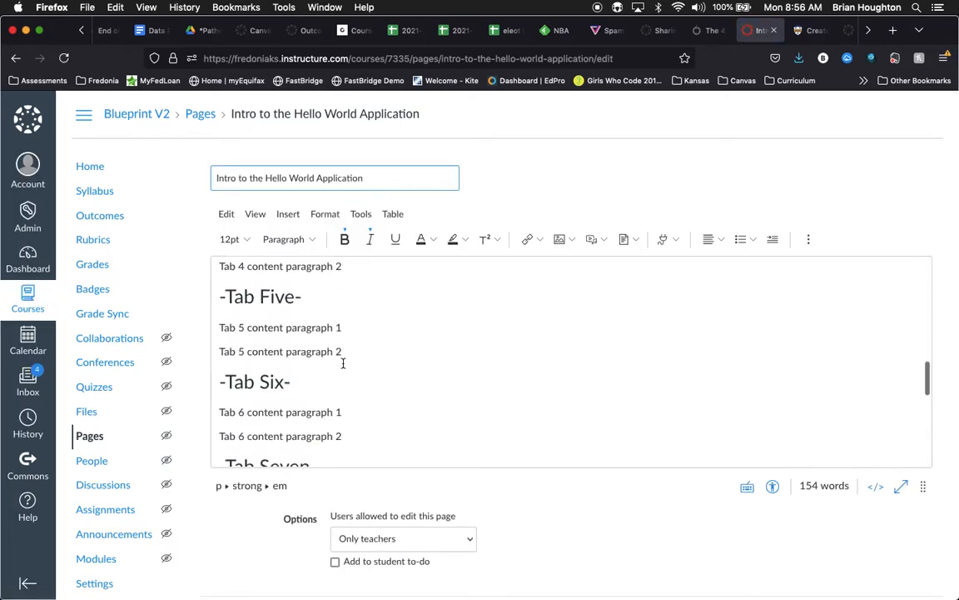
pyautogui.scroll(3, 342, 363)
pyautogui.scroll(7, 343, 363)
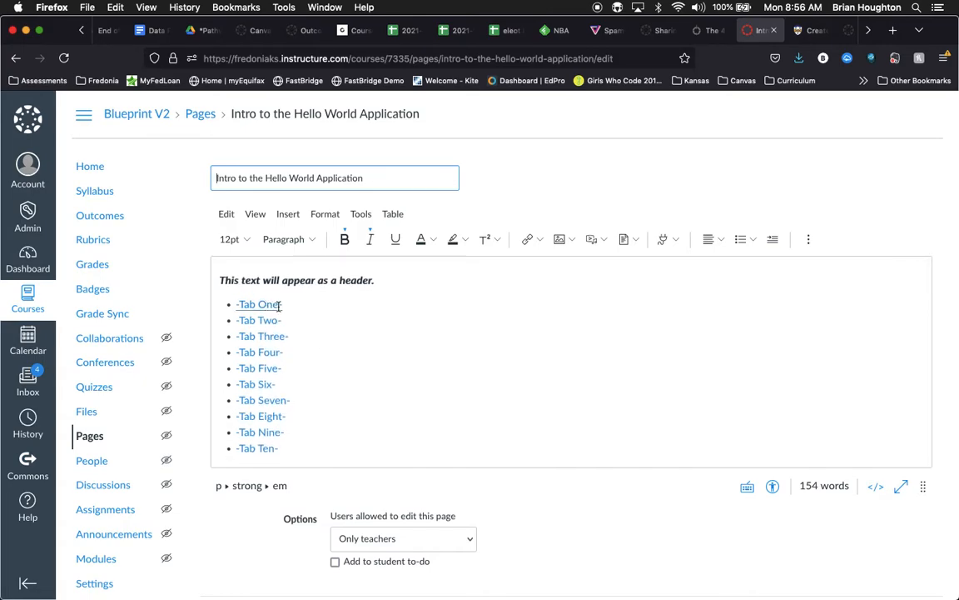
pyautogui.click(275, 306)
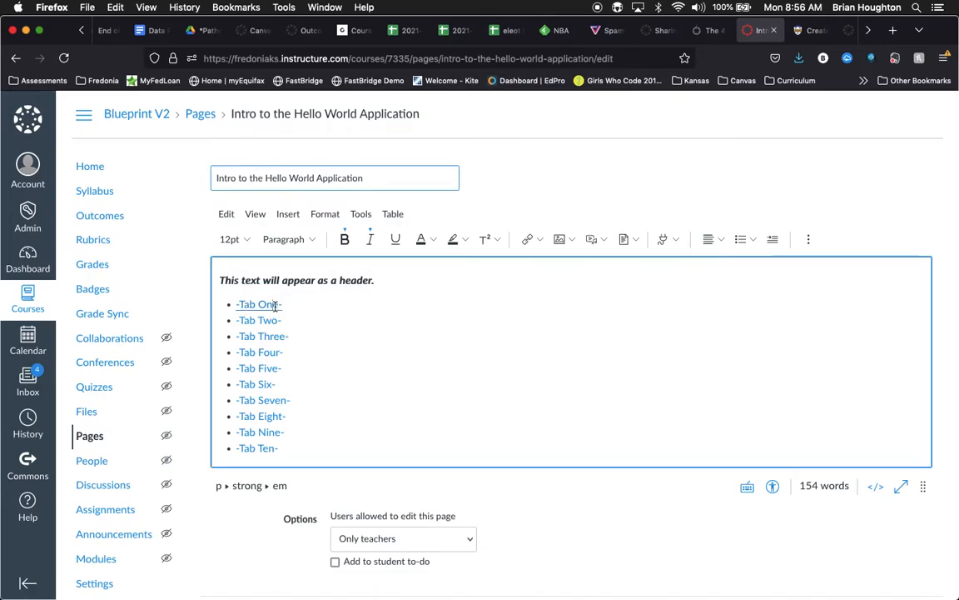
pyautogui.press('BackSpace')
pyautogui.press('BackSpace')
pyautogui.press('BackSpace')
pyautogui.press('BackSpace')
pyautogui.press('BackSpace')
pyautogui.press('BackSpace')
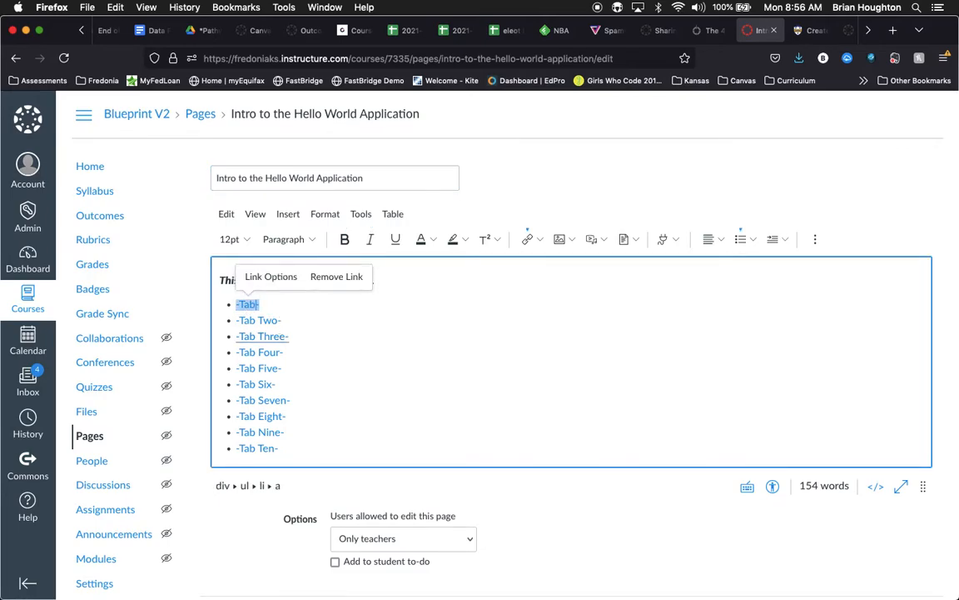
pyautogui.write('he Code of')
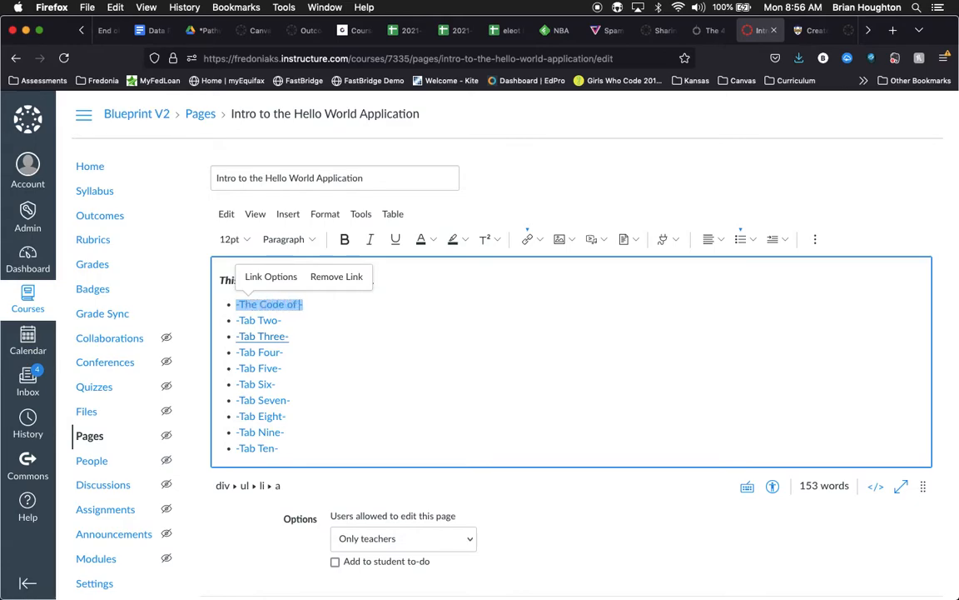
pyautogui.write(' "Hello World"')
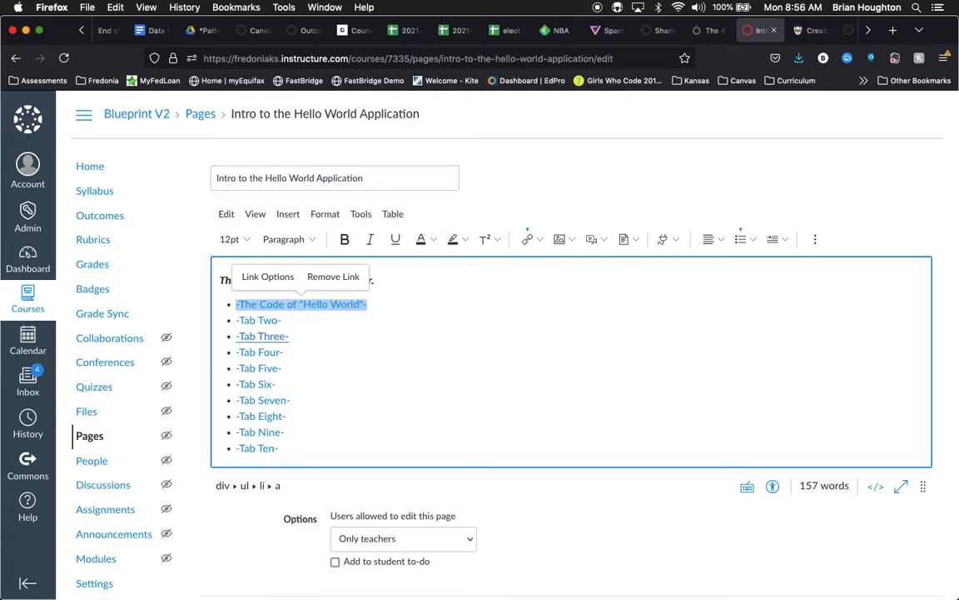
# Step: Change the "-Tab One-" content heading to -The Code of "Hello World"- so it matches its tab link
pyautogui.scroll(-2, 328, 342)
pyautogui.scroll(-2, 329, 343)
pyautogui.click(293, 360)
pyautogui.press('BackSpace')
pyautogui.press('BackSpace')
pyautogui.press('BackSpace')
pyautogui.press('BackSpace')
pyautogui.press('BackSpace')
pyautogui.press('BackSpace')
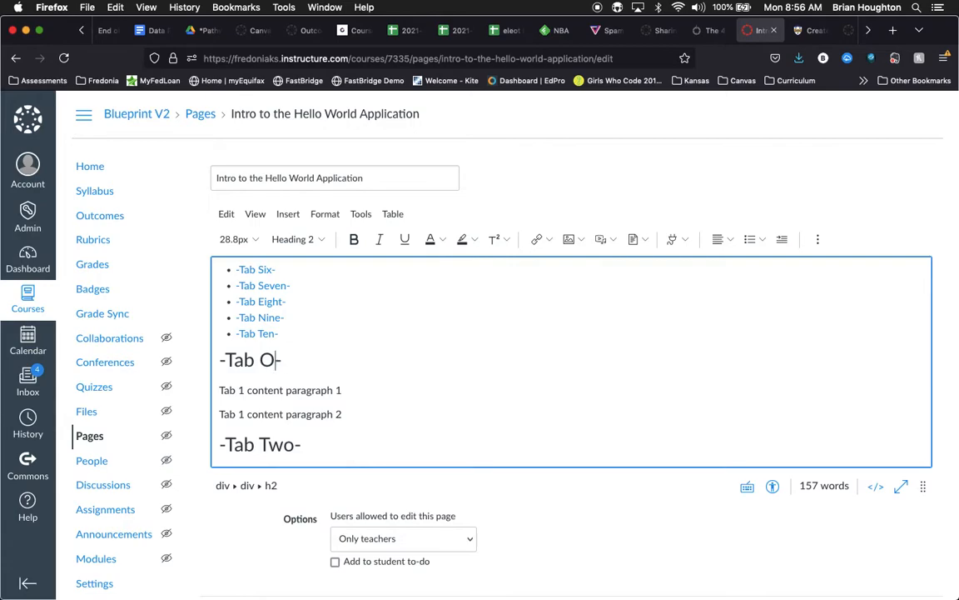
pyautogui.write('he Code of')
pyautogui.scroll(4, 355, 368)
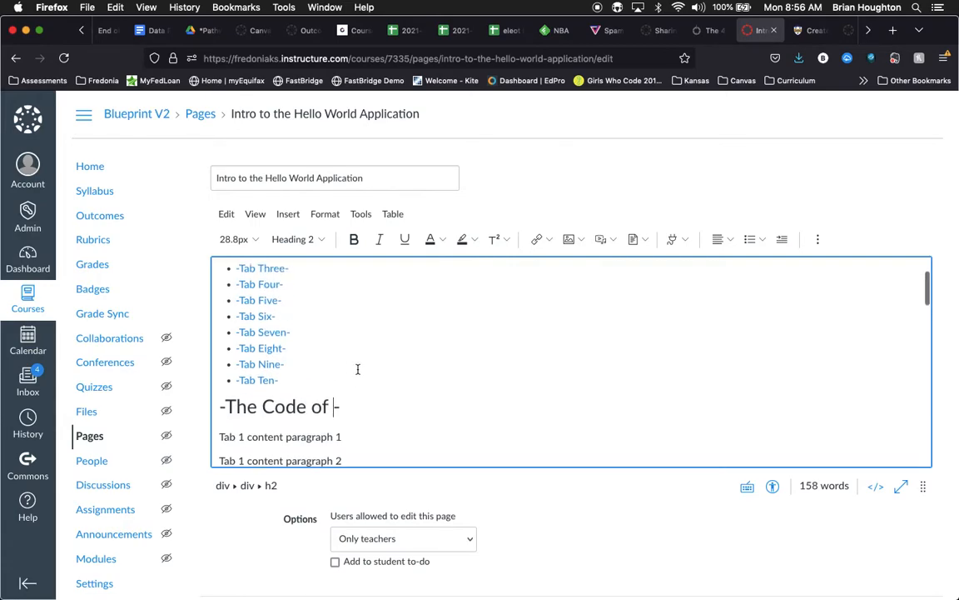
pyautogui.scroll(-6, 358, 369)
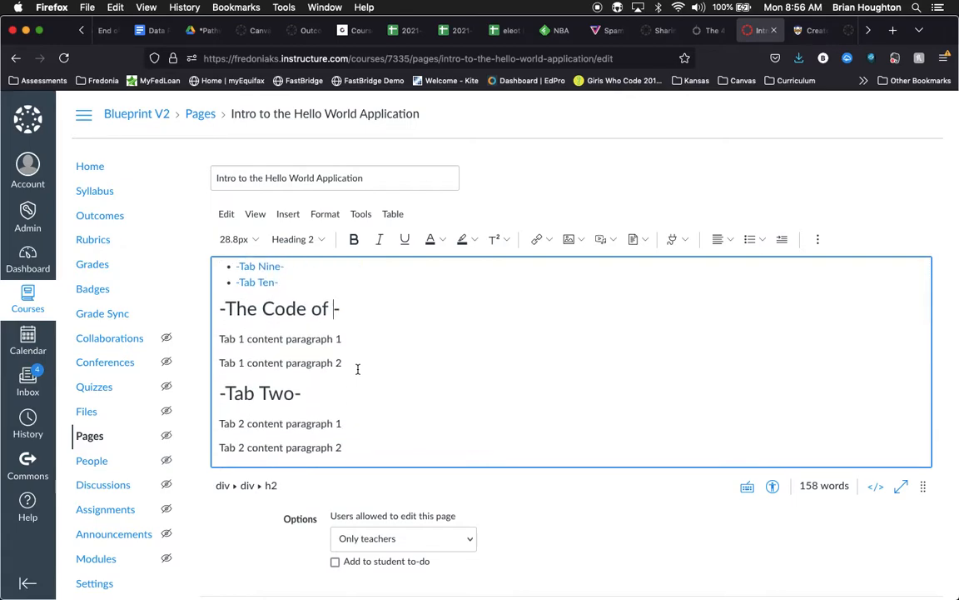
pyautogui.write('"Hello World"')
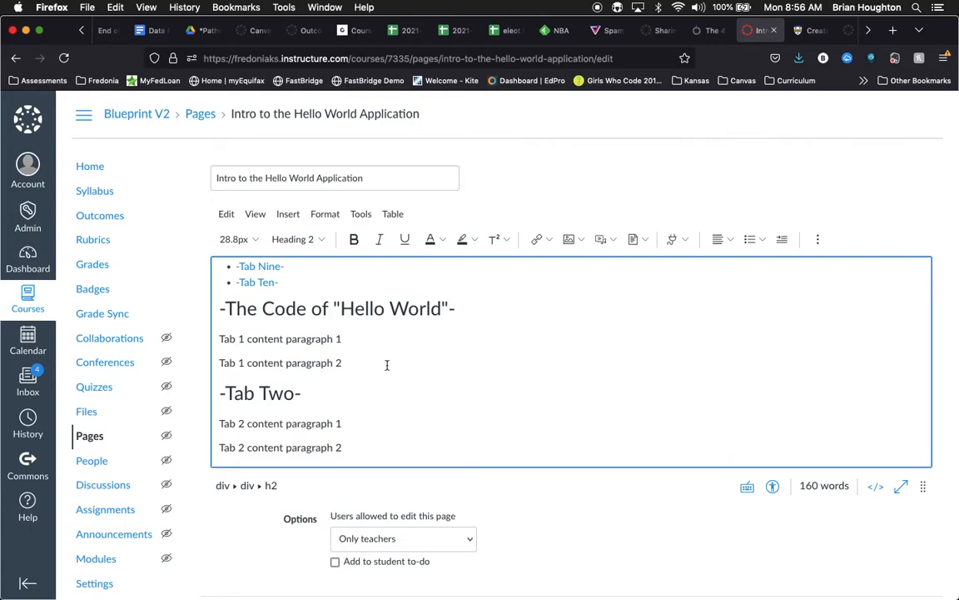
# Step: Change the "-Tab Two-" link in the tab list to "-Comments-"
pyautogui.scroll(5, 302, 291)
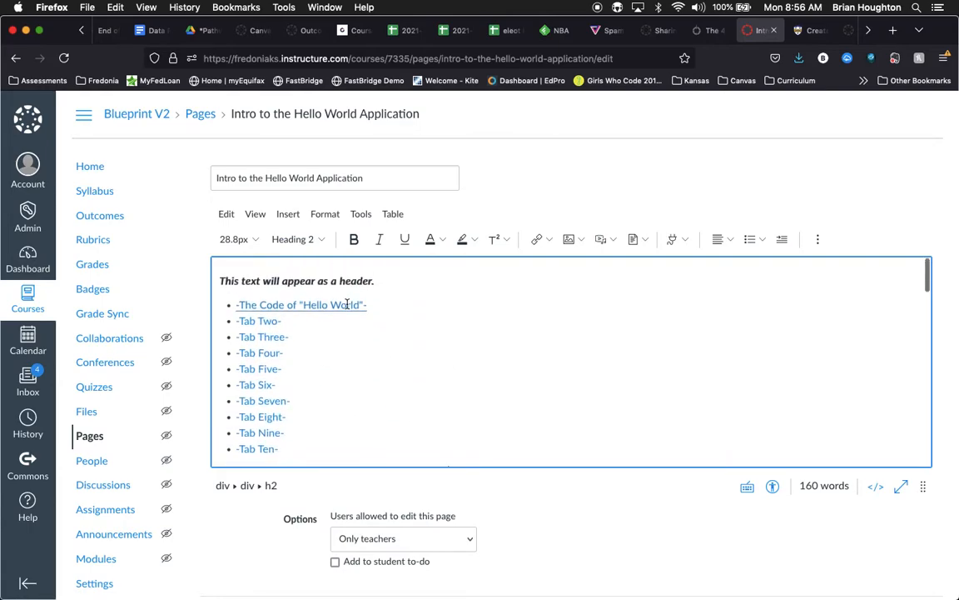
pyautogui.scroll(-3, 348, 387)
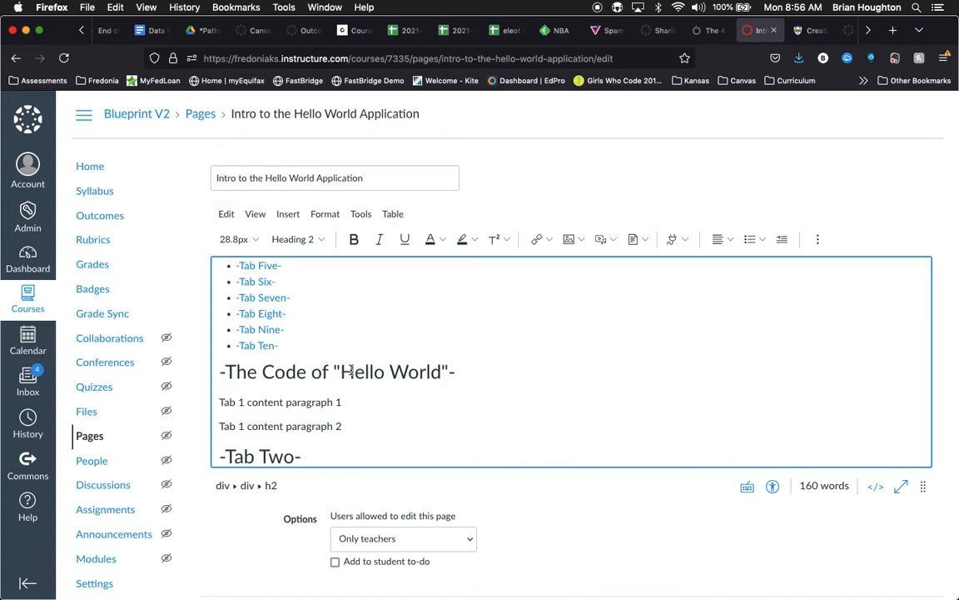
pyautogui.scroll(3, 351, 371)
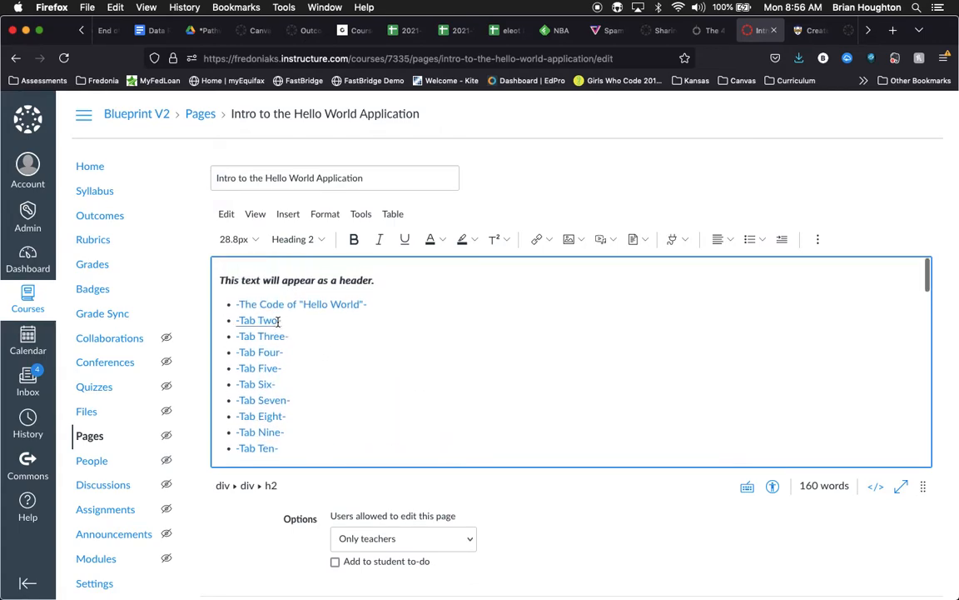
pyautogui.click(278, 322)
pyautogui.press('BackSpace')
pyautogui.press('BackSpace')
pyautogui.press('BackSpace')
pyautogui.press('BackSpace')
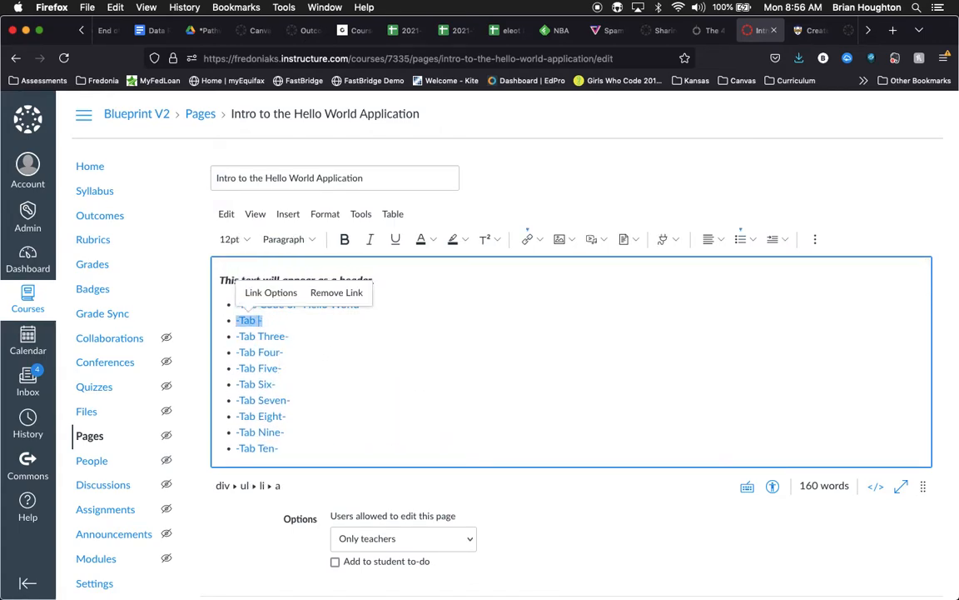
pyautogui.press('BackSpace')
pyautogui.press('BackSpace')
pyautogui.write('Comme')
# Step: Change the "-Tab Two-" content heading to "-Comments-" and save the page
pyautogui.scroll(-5, 358, 392)
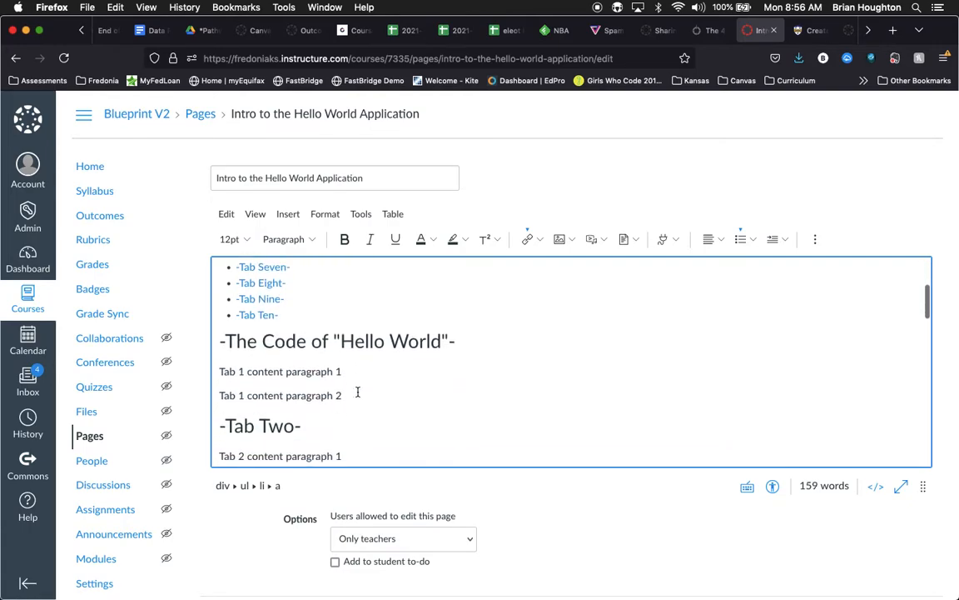
pyautogui.click(293, 397)
pyautogui.press('BackSpace')
pyautogui.press('BackSpace')
pyautogui.press('BackSpace')
pyautogui.press('BackSpace')
pyautogui.press('BackSpace')
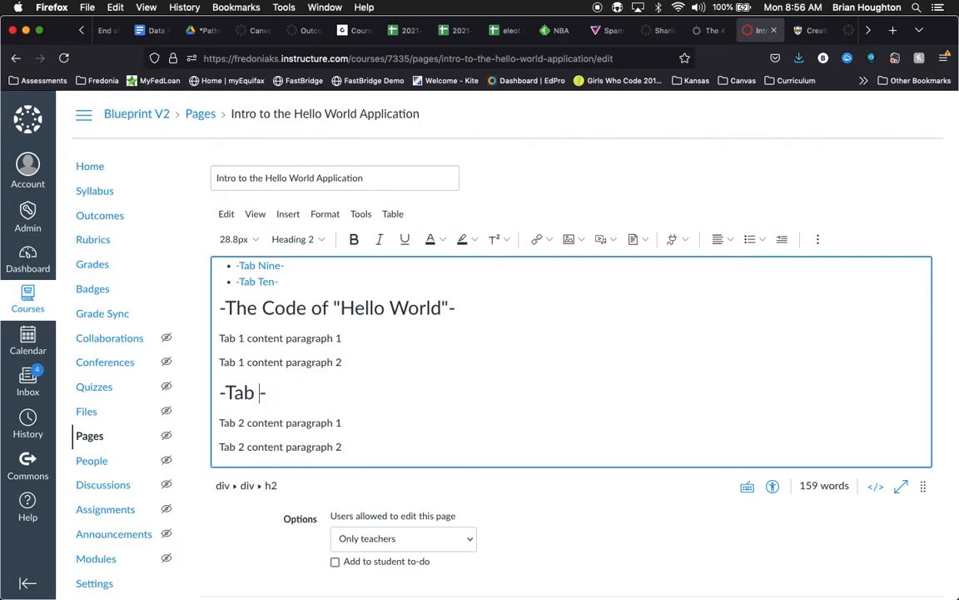
pyautogui.press('BackSpace')
pyautogui.write('Comments-')
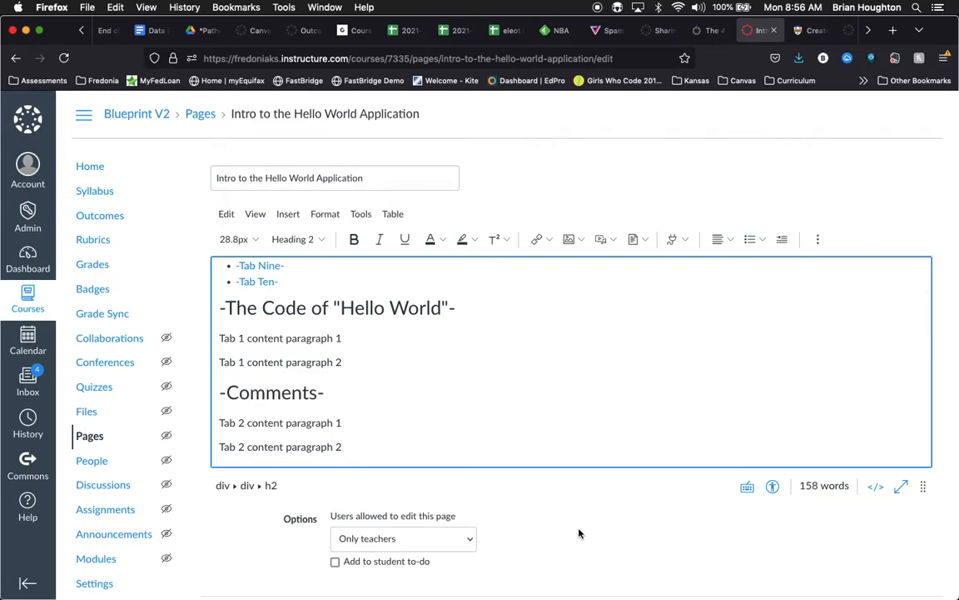
pyautogui.scroll(-3, 580, 533)
pyautogui.click(916, 563)
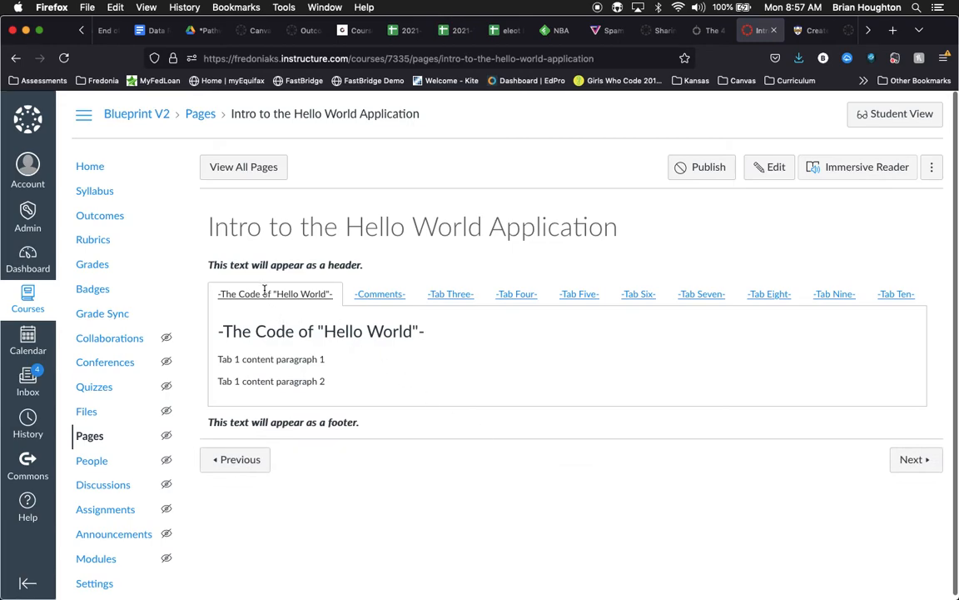
# Step: Replace the placeholder paragraphs under -The Code of "Hello World"- with the copied C++ Hello World program, save the page and check its tabs
pyautogui.click(380, 293)
pyautogui.click(294, 295)
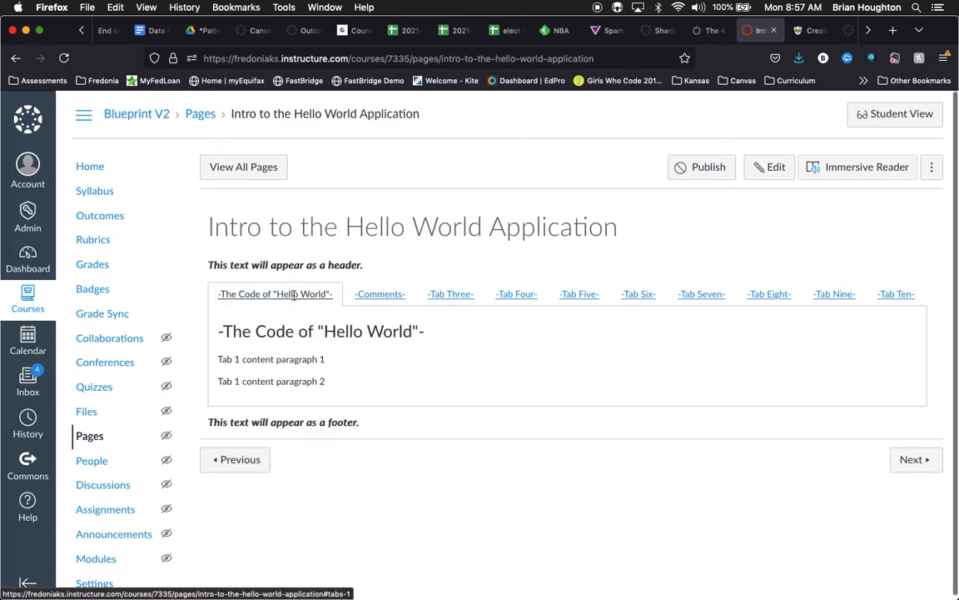
pyautogui.click(756, 170)
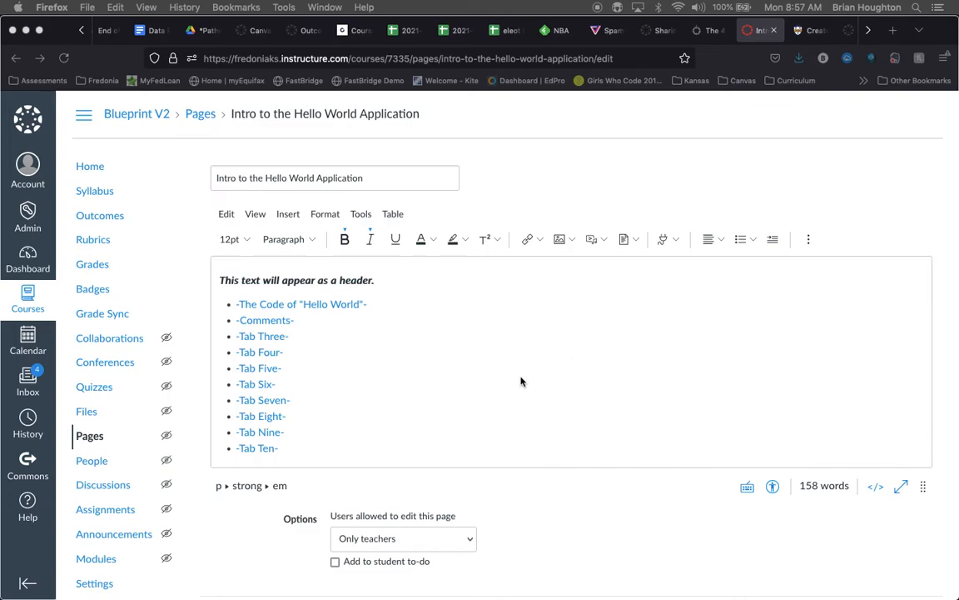
pyautogui.scroll(-3, 520, 382)
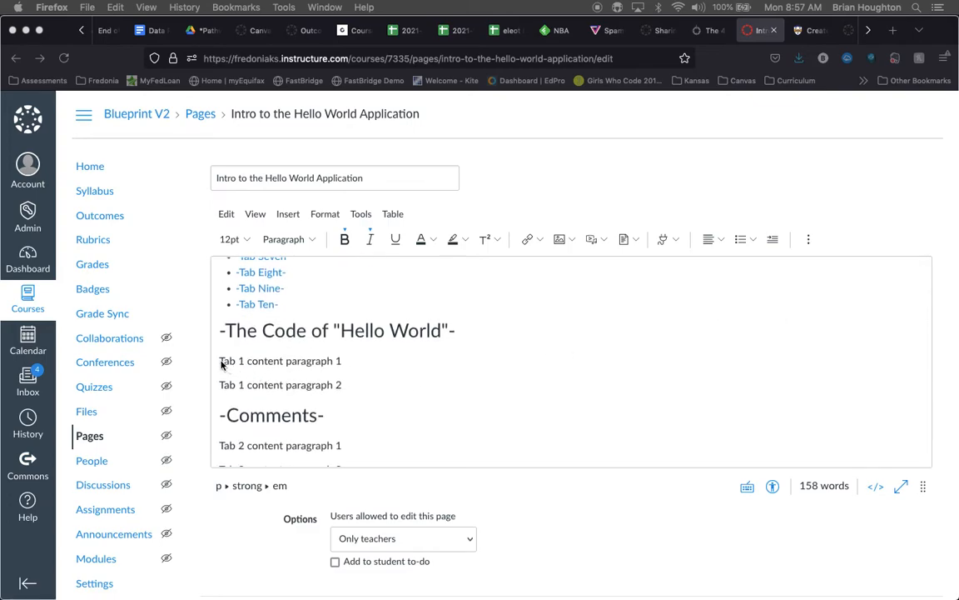
pyautogui.moveTo(220, 363); pyautogui.dragTo(343, 379)
pyautogui.write('// Your First C++ Program #include <iostream> int main() {   std::cout << "Hello World!";   return 0; }')
pyautogui.scroll(-2, 394, 403)
pyautogui.scroll(-2, 629, 554)
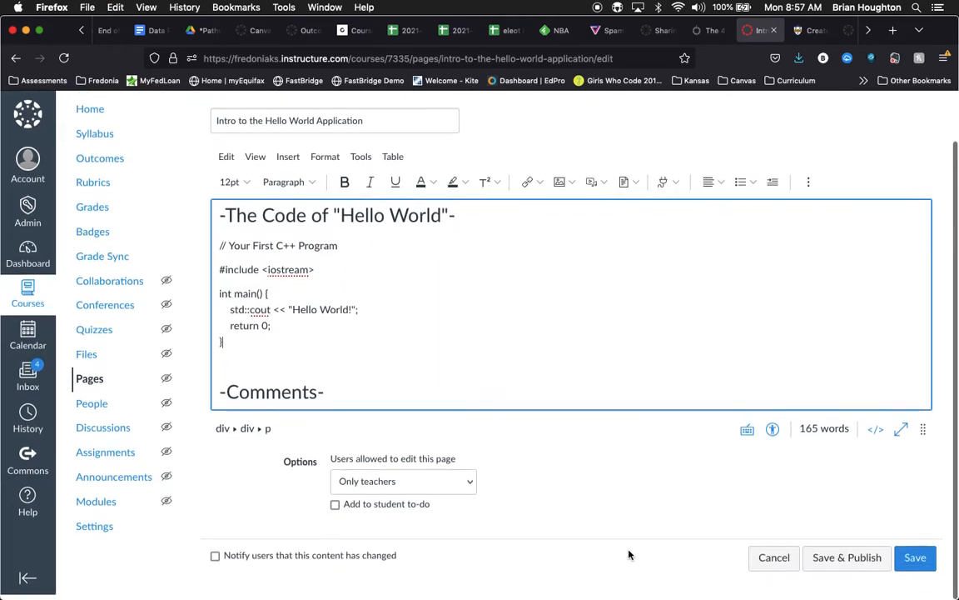
pyautogui.click(914, 563)
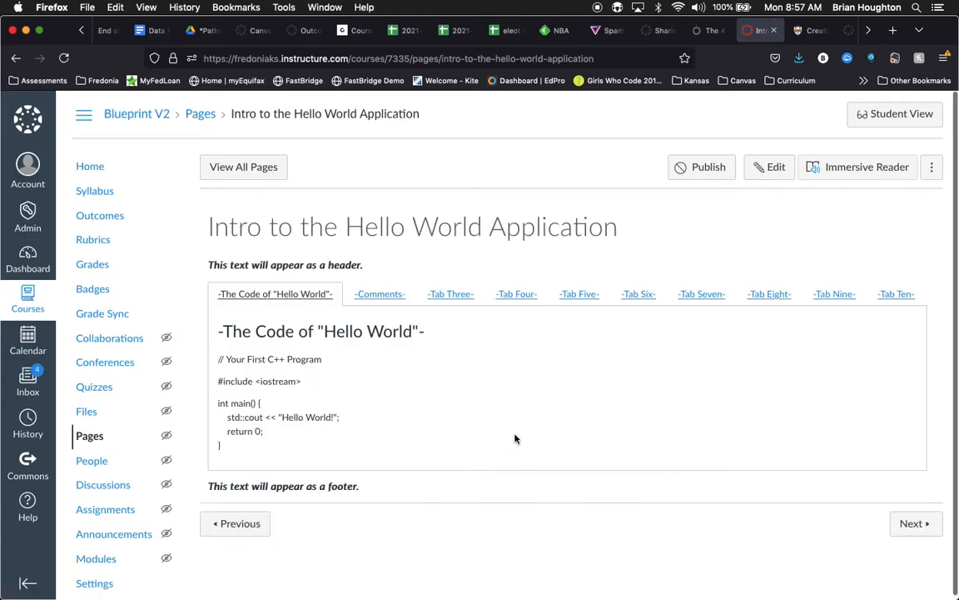
pyautogui.click(376, 295)
pyautogui.click(271, 294)
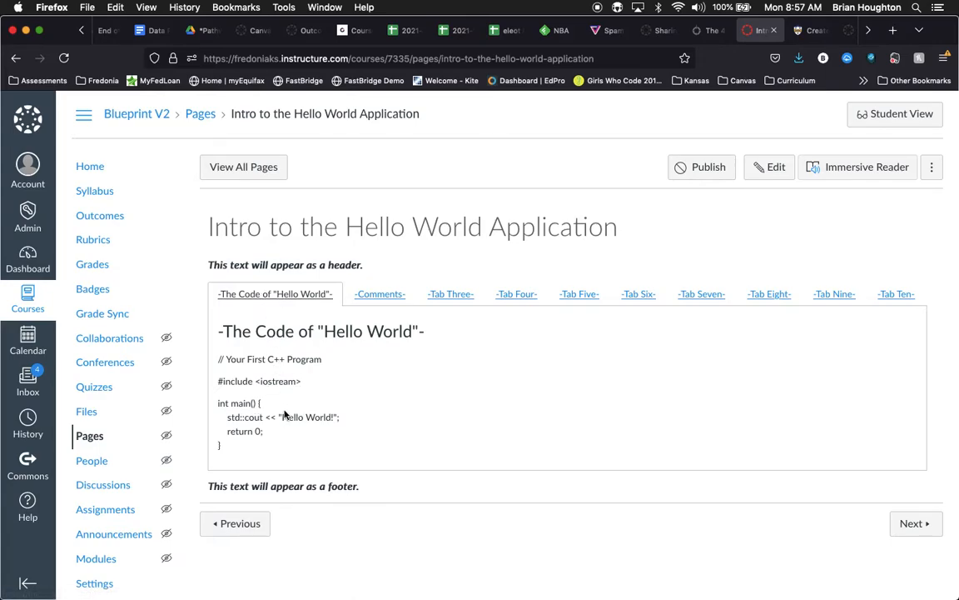
# Step: Edit the page and replace the first placeholder paragraph under -Comments- with the code's comment line "// Your First C++ Program"
pyautogui.click(766, 171)
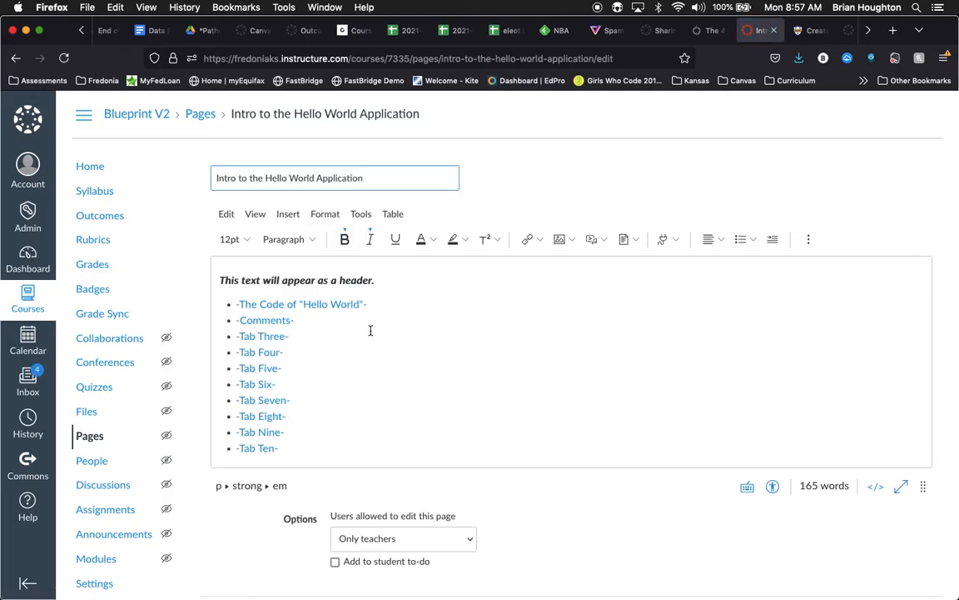
pyautogui.scroll(-5, 371, 325)
pyautogui.scroll(-2, 370, 331)
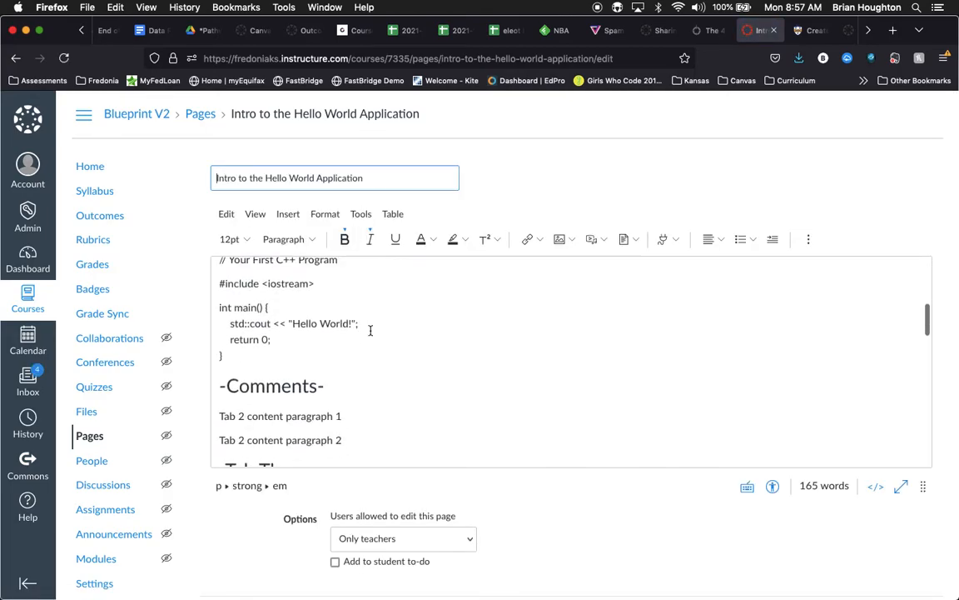
pyautogui.scroll(2, 371, 331)
pyautogui.moveTo(340, 322); pyautogui.dragTo(220, 323)
pyautogui.press('super+c')
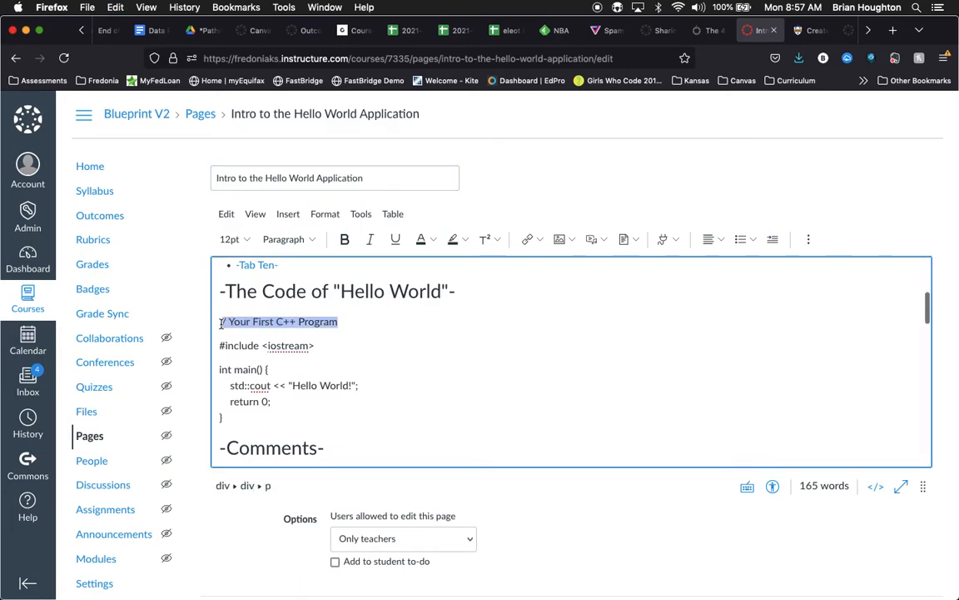
pyautogui.scroll(-3, 439, 406)
pyautogui.moveTo(222, 372); pyautogui.dragTo(340, 372)
pyautogui.press('super+v')
pyautogui.click(215, 373)
pyautogui.write('/')
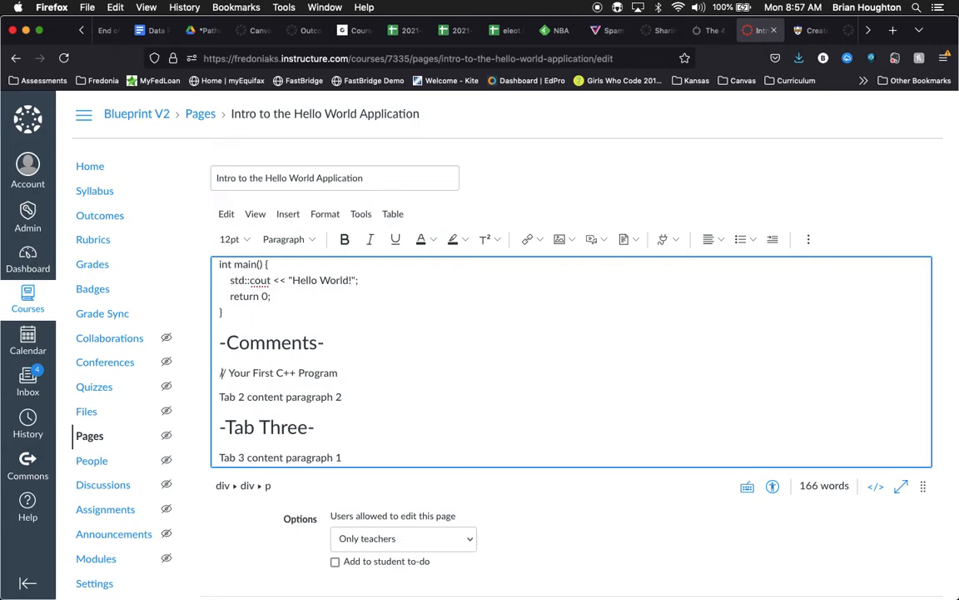
# Step: Replace the second -Comments- paragraph with "Comments inside of a C++ program are denoted by //. These will be used to narrate the code..." and save the page
pyautogui.click(219, 396)
pyautogui.moveTo(219, 396); pyautogui.dragTo(341, 398)
pyautogui.press('BackSpace')
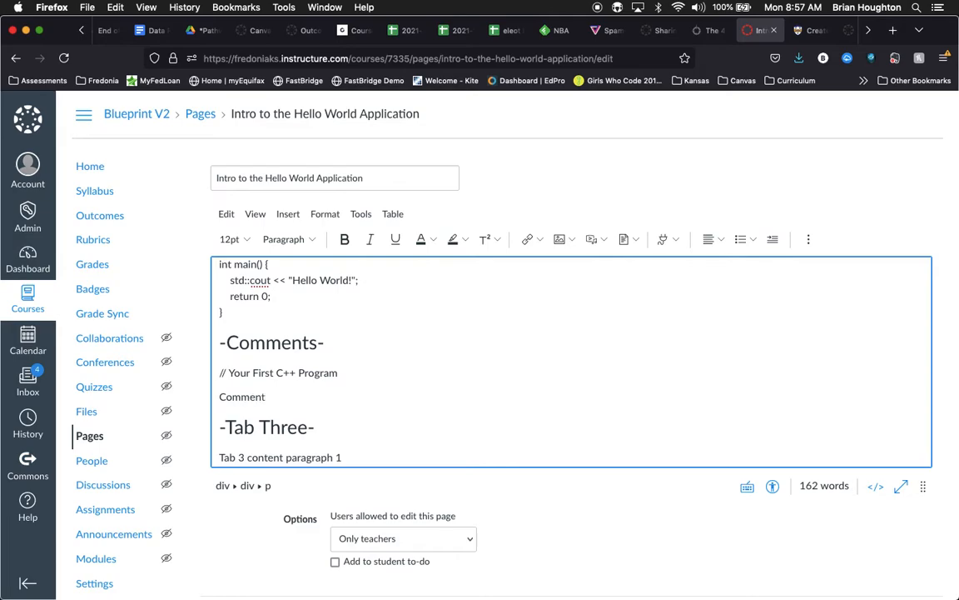
pyautogui.write('Comments inside of a C++ program are denoted by //. Thes')
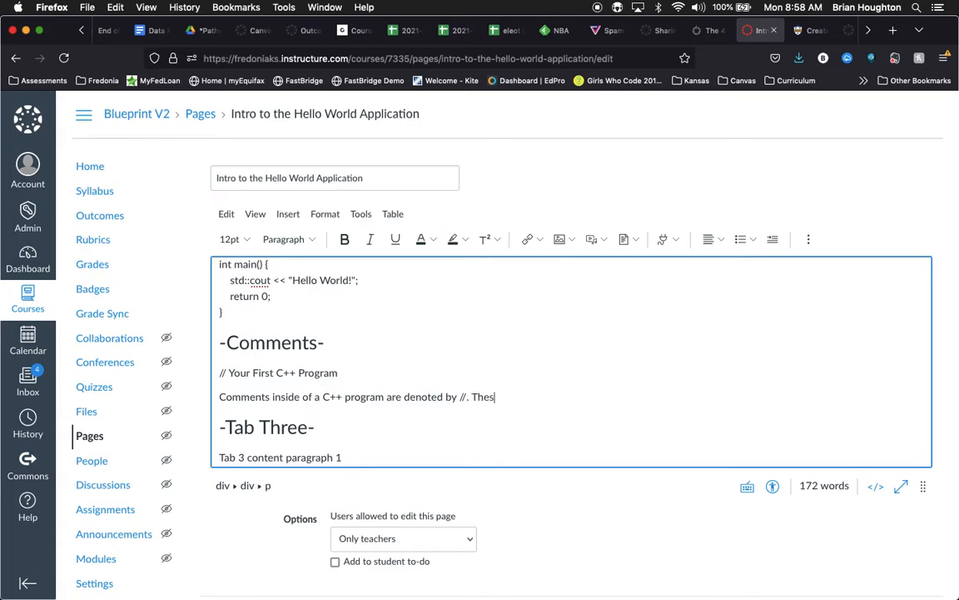
pyautogui.write('ed to narrate the code...')
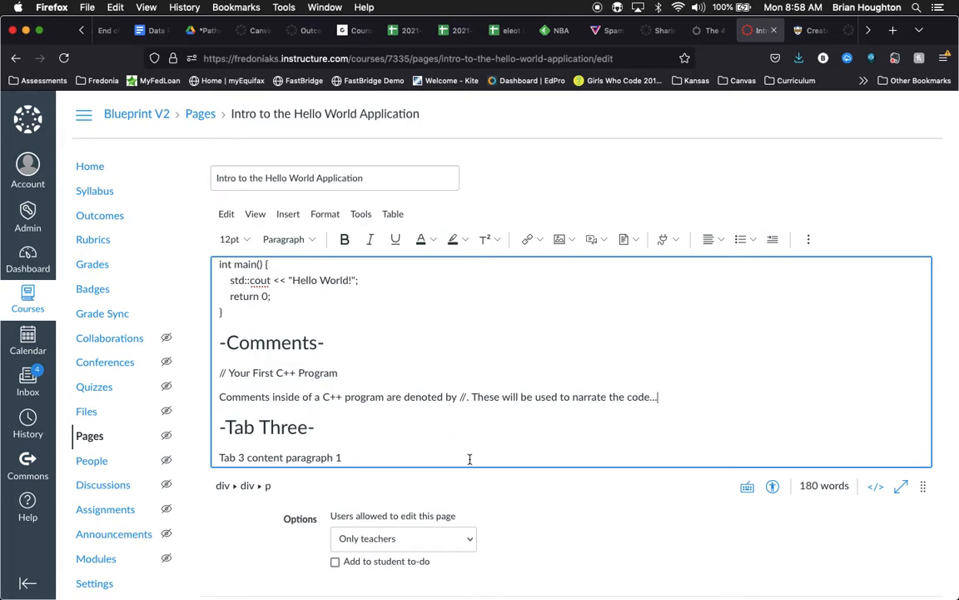
pyautogui.scroll(-2, 500, 454)
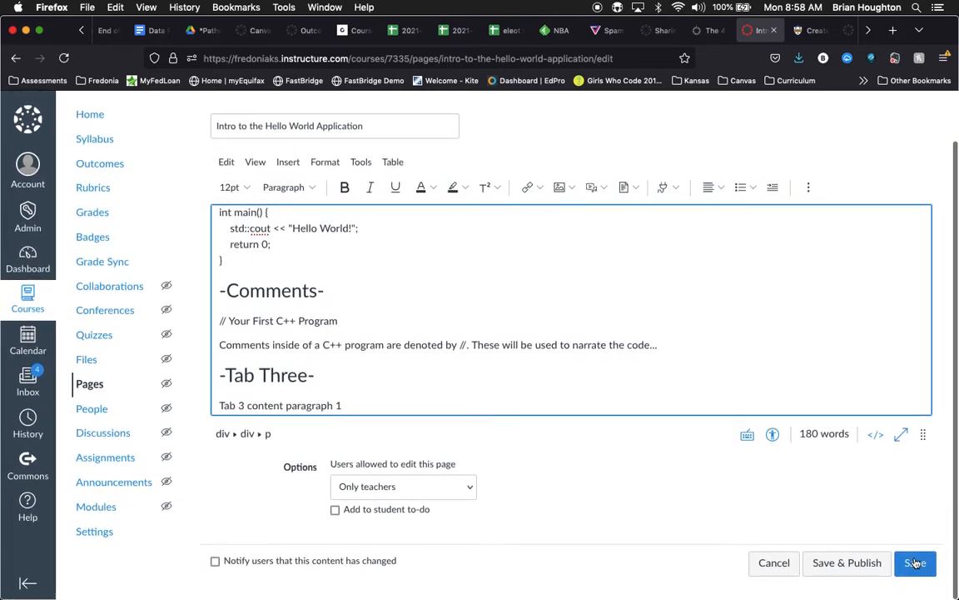
pyautogui.click(911, 562)
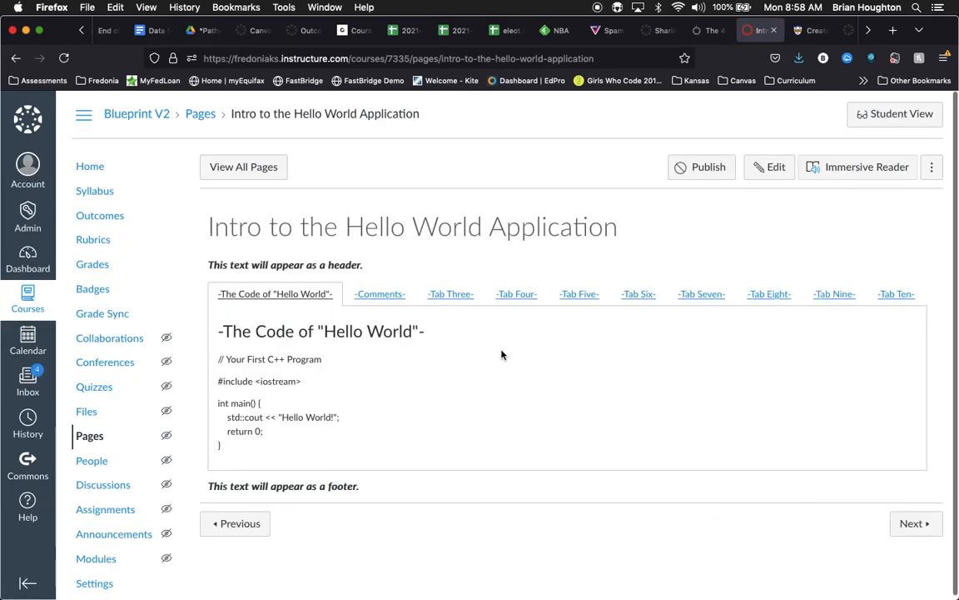
pyautogui.click(379, 294)
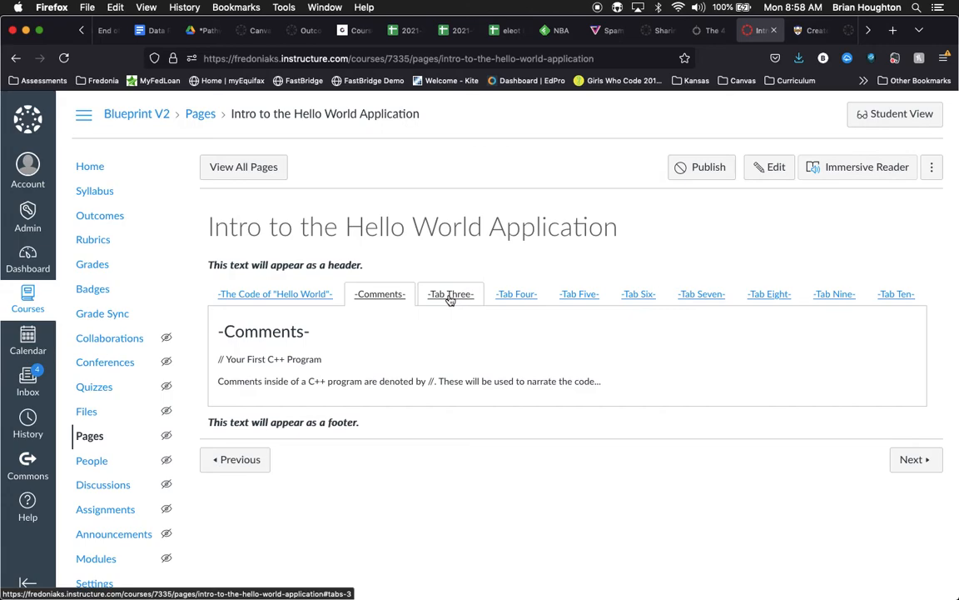
pyautogui.click(292, 295)
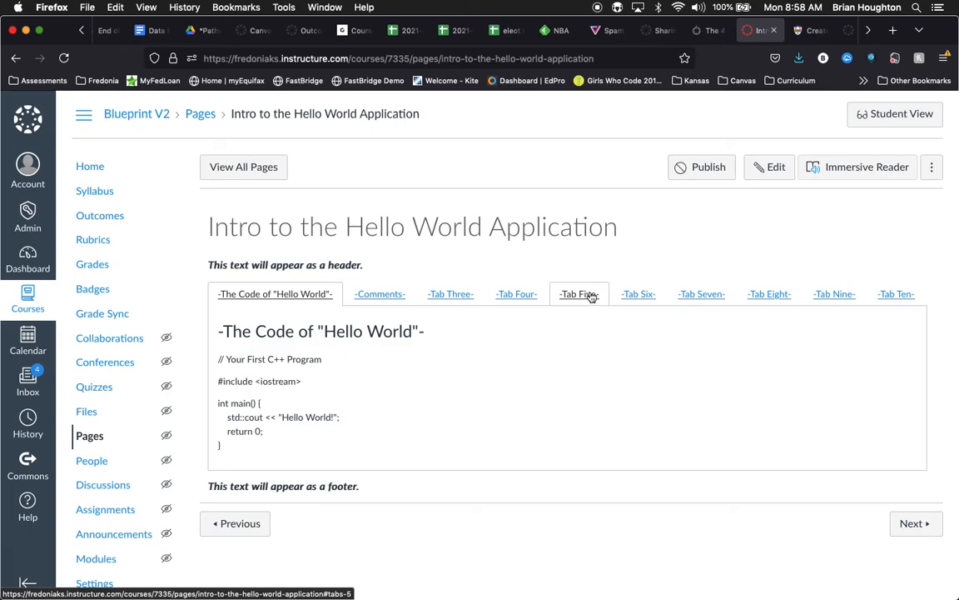
# Step: Replace the page's header text with "Read the information provided on the tabs below to understand the basics of a "Hello World" application written in C++."
pyautogui.click(768, 176)
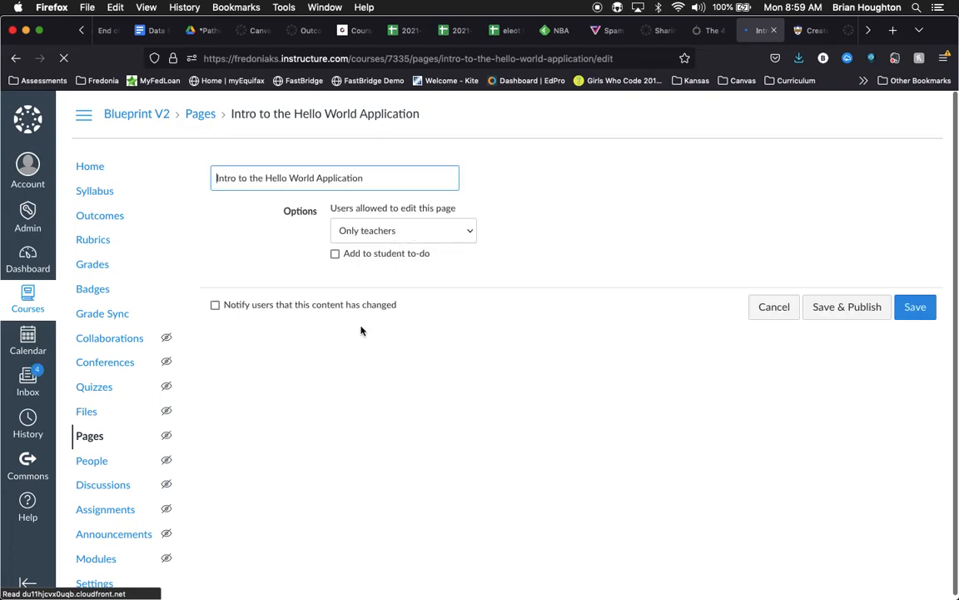
pyautogui.moveTo(373, 281); pyautogui.dragTo(221, 281)
pyautogui.write('Read the u')
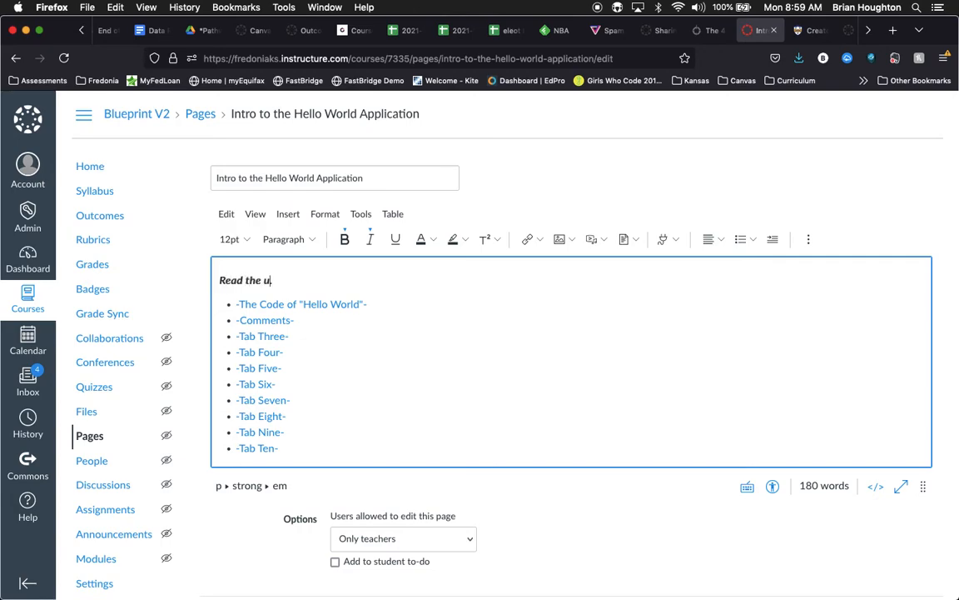
pyautogui.press('BackSpace')
pyautogui.write('informaittion provided on the tabs below to ')
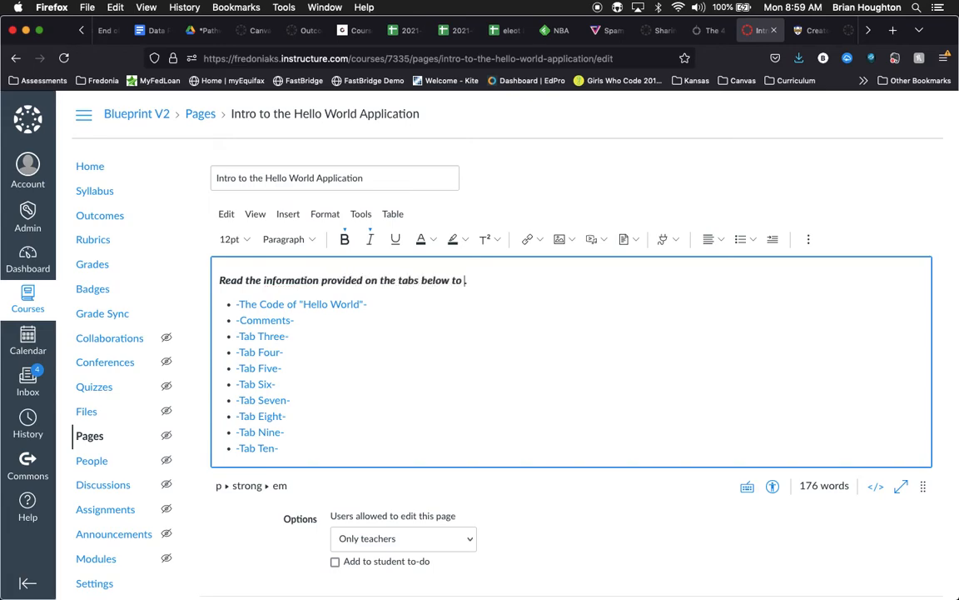
pyautogui.write('understand the basics of a "Hello')
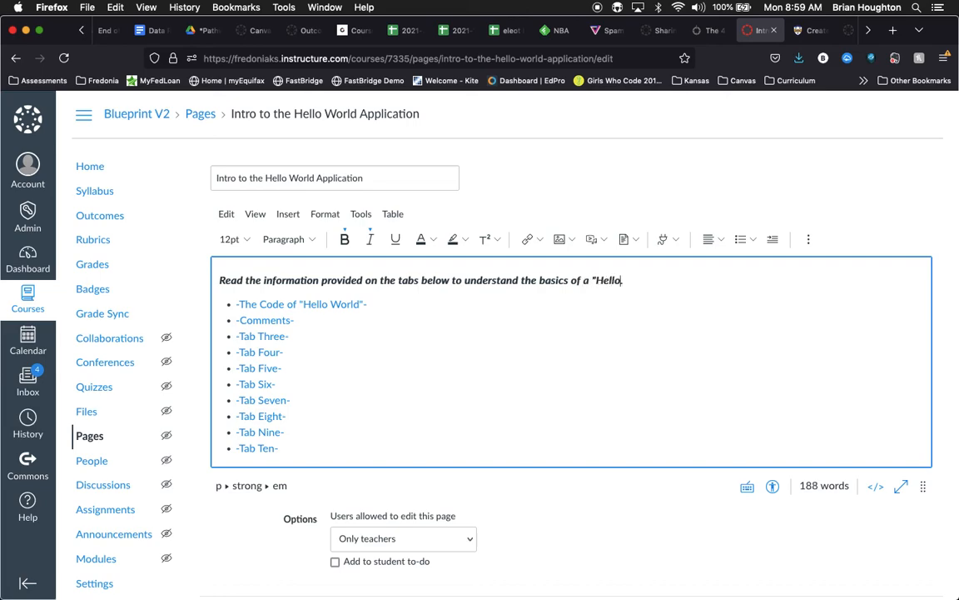
pyautogui.write(' World" application written in C++.')
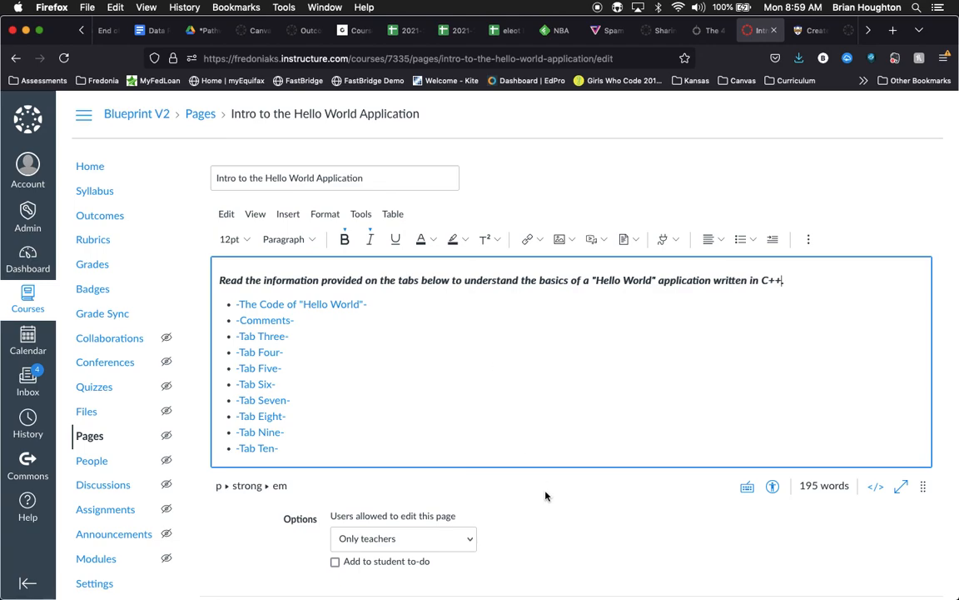
# Step: Go to the placeholder footer text below the -Tab Ten- content in the page editor
pyautogui.scroll(-2, 541, 488)
pyautogui.scroll(-5, 582, 368)
pyautogui.scroll(-10, 582, 367)
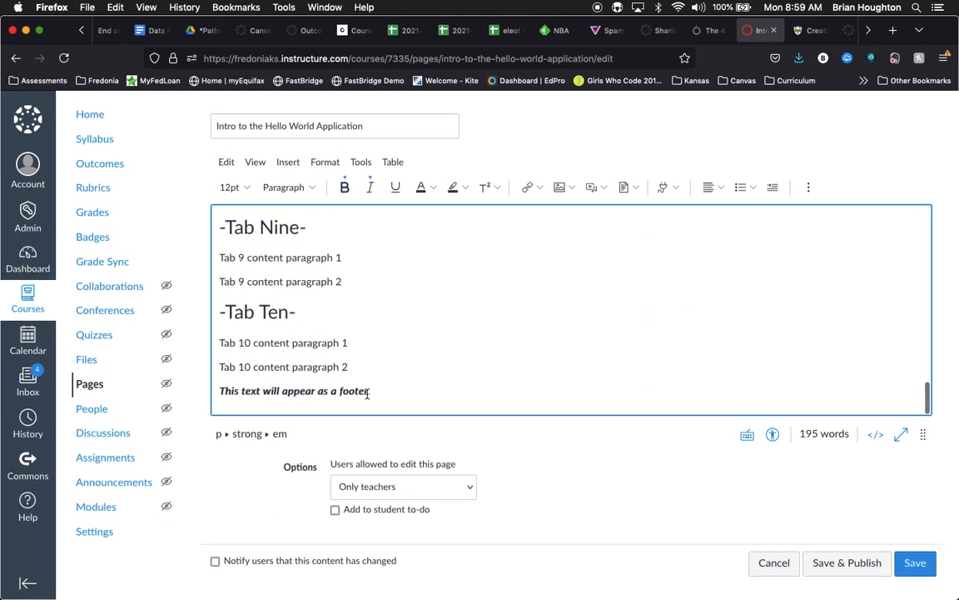